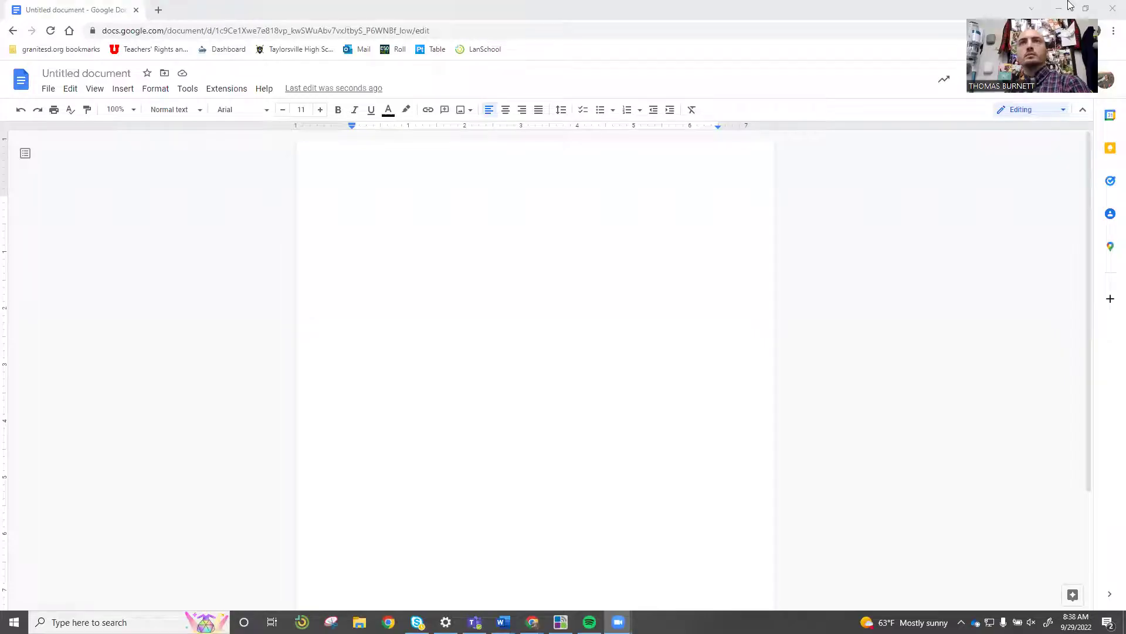
Step: Search Google Images for 'graphic organizer' in a new browser tab
{"action": "left_click", "coordinate": [1069, 6]}
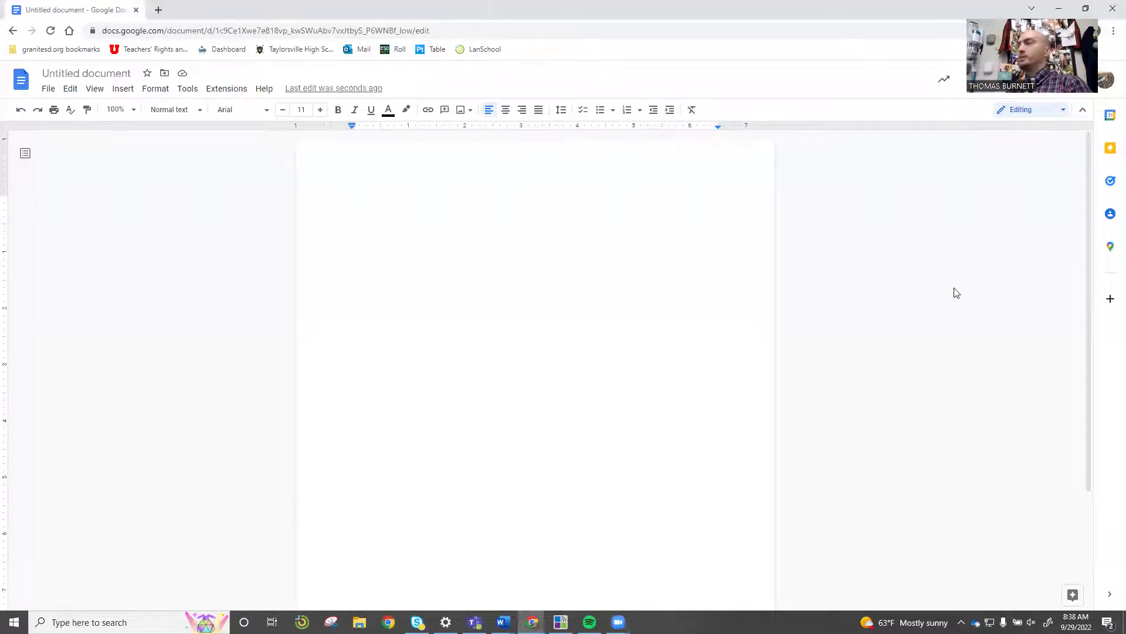
{"action": "left_click", "coordinate": [159, 10]}
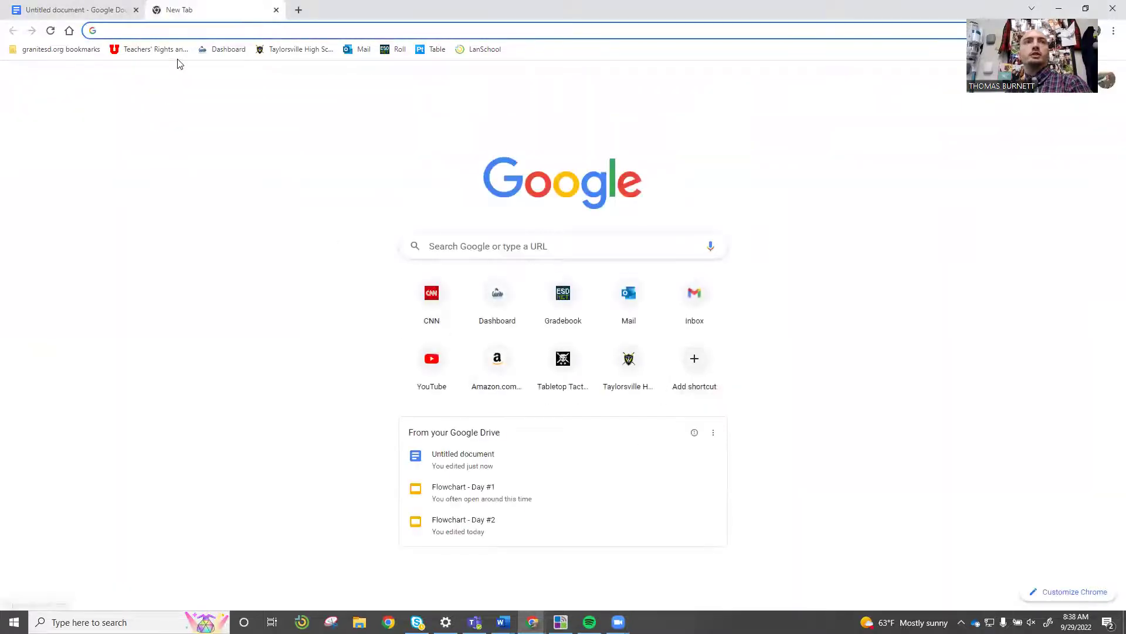
{"action": "type", "text": "graphic"}
{"action": "key", "text": "Return"}
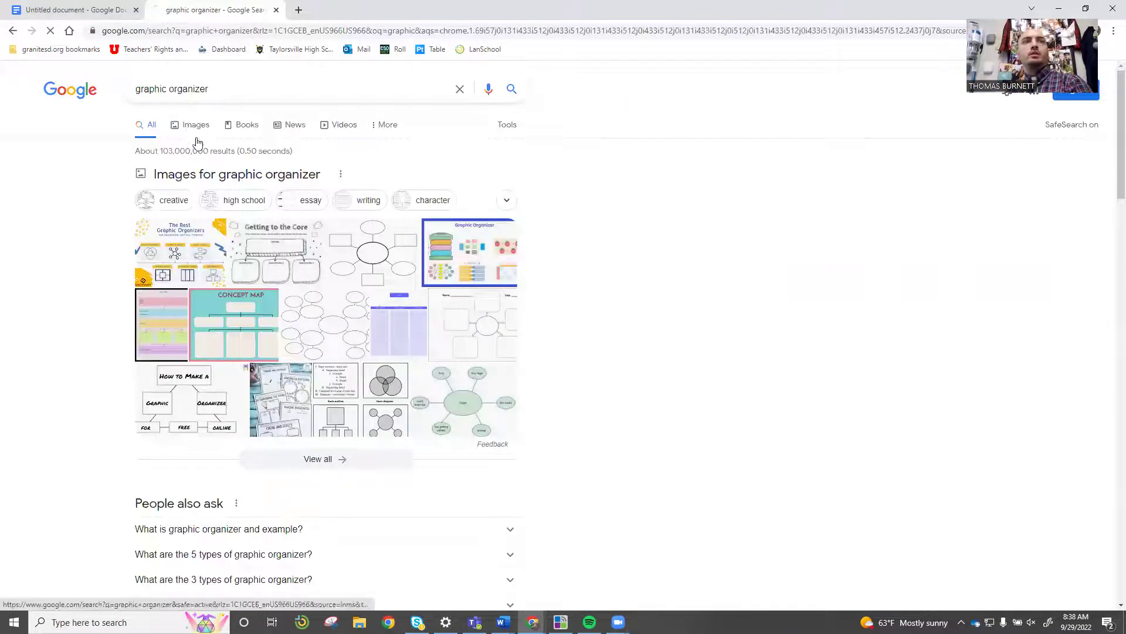
{"action": "left_click", "coordinate": [197, 141]}
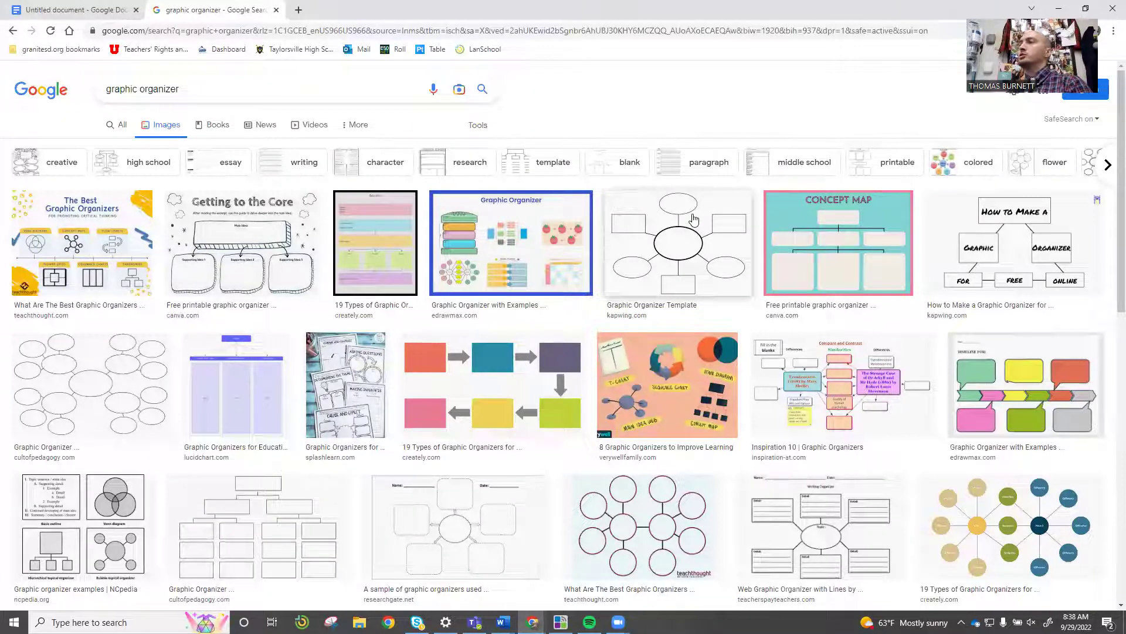
Step: Copy the colored boxes-and-arrows flowchart image from the results
{"action": "left_click", "coordinate": [506, 376]}
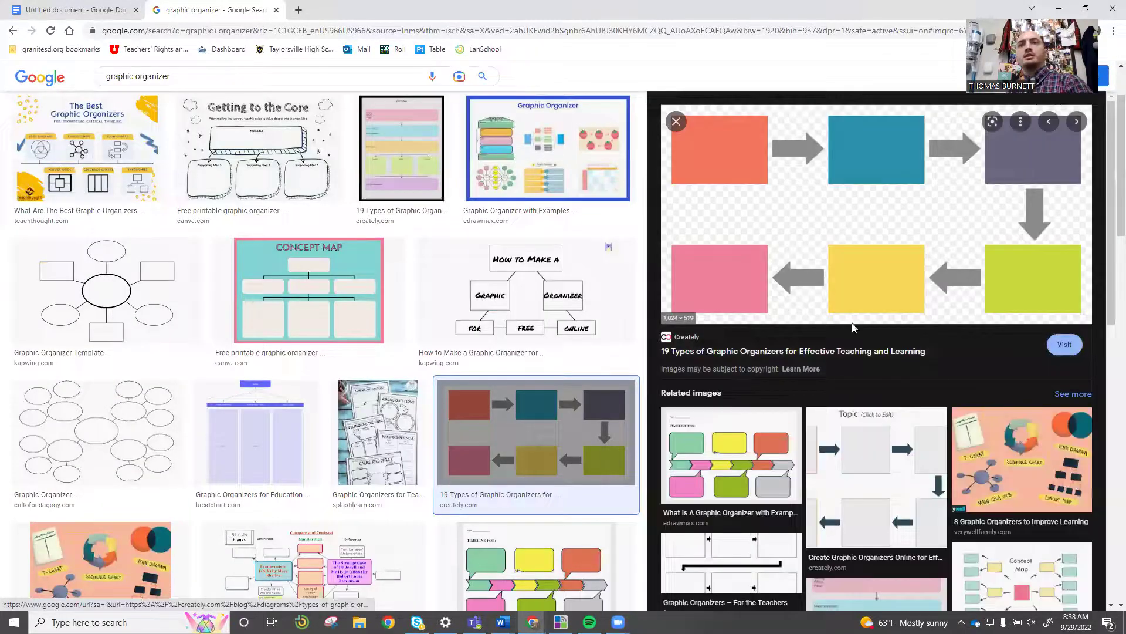
{"action": "right_click", "coordinate": [807, 222]}
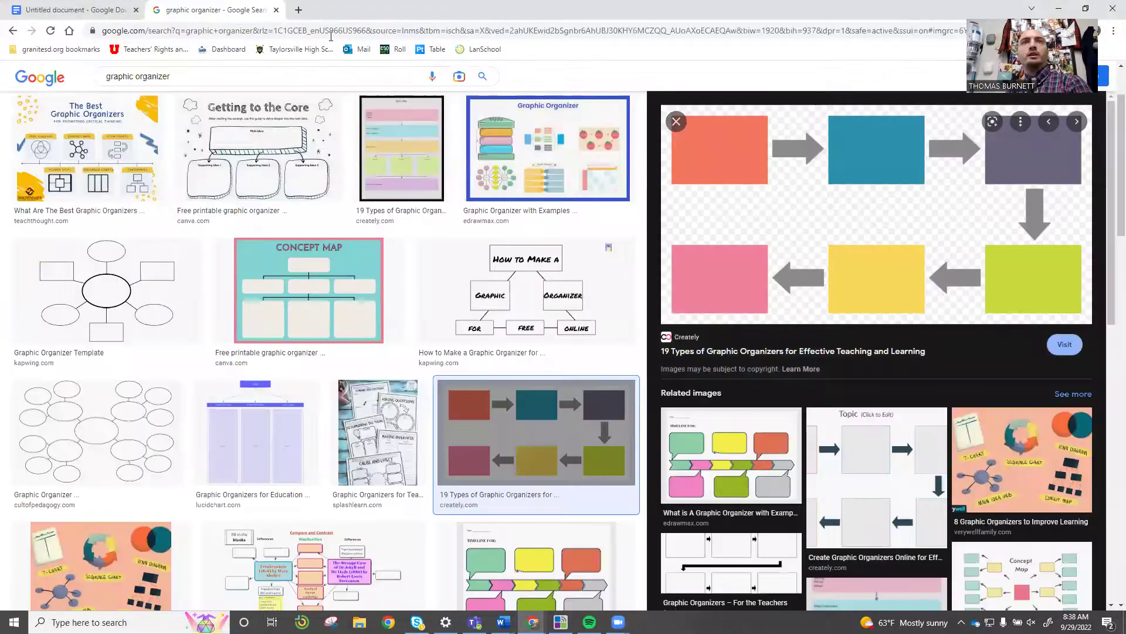
{"action": "right_click", "coordinate": [815, 225]}
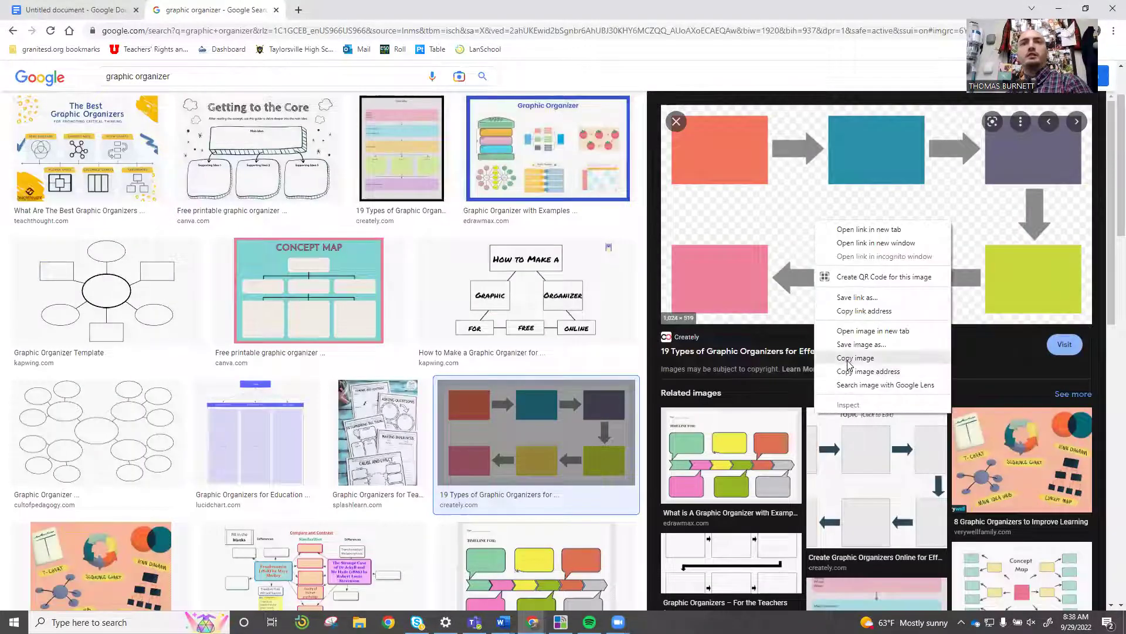
{"action": "left_click", "coordinate": [844, 355]}
Step: Paste the copied flowchart image into the untitled document
{"action": "left_click", "coordinate": [63, 5]}
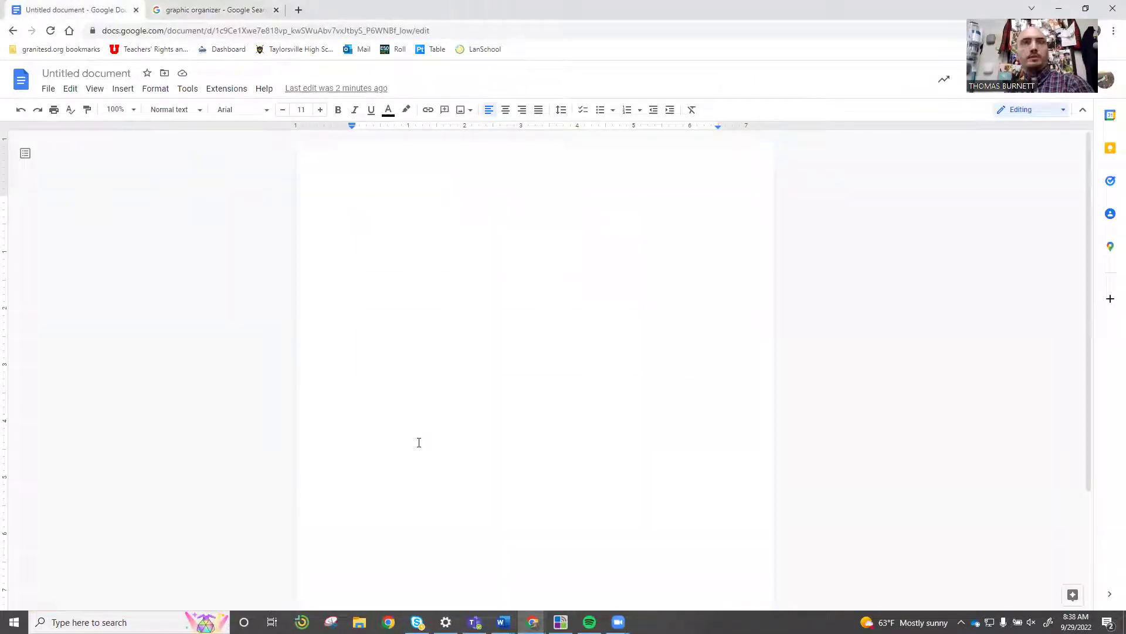
{"action": "key", "text": "ctrl+v"}
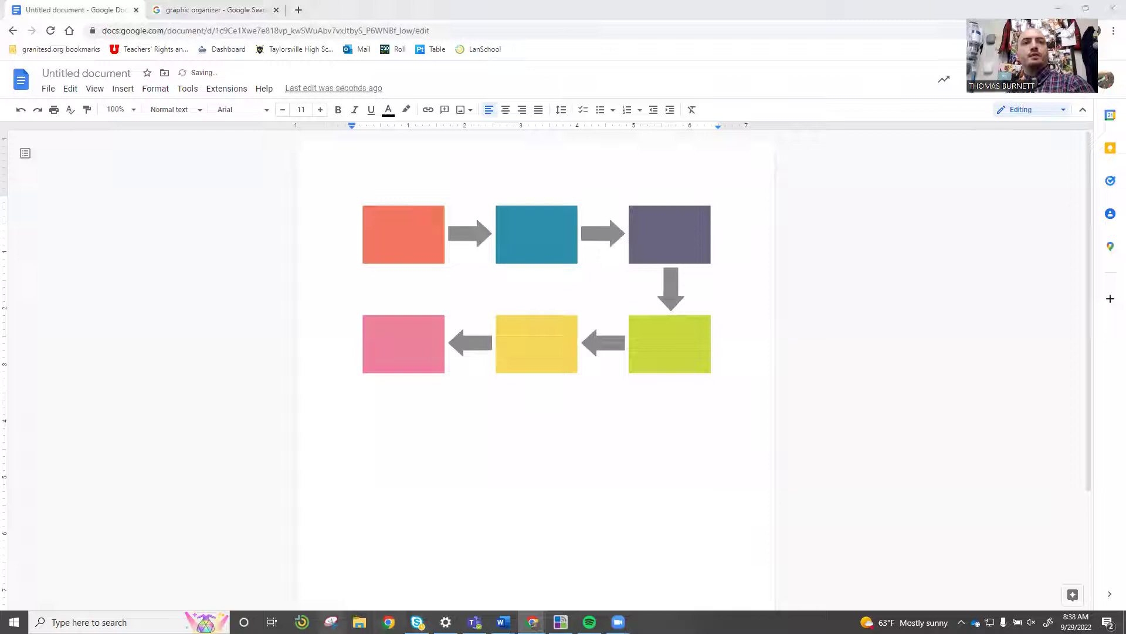
{"action": "left_click", "coordinate": [31, 457]}
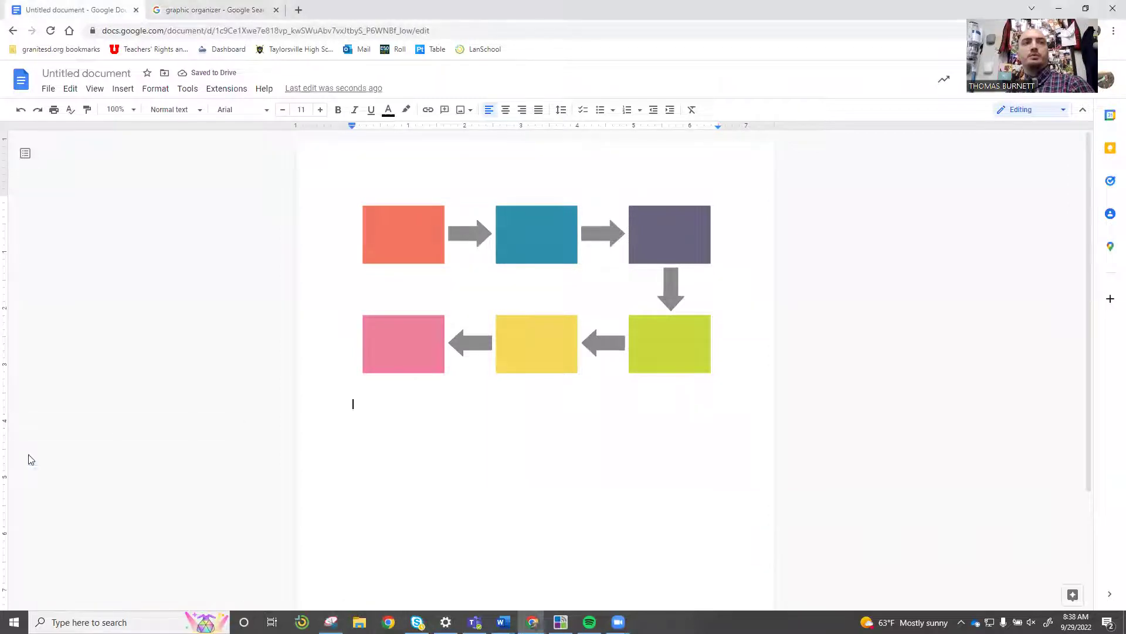
Step: Snip the whole flowchart from the page, discarding the first attempt
{"action": "mouse_move", "coordinate": [362, 206]}
{"action": "left_mouse_down"}
{"action": "mouse_move", "coordinate": [620, 442]}
{"action": "mouse_move", "coordinate": [710, 370]}
{"action": "left_mouse_up"}
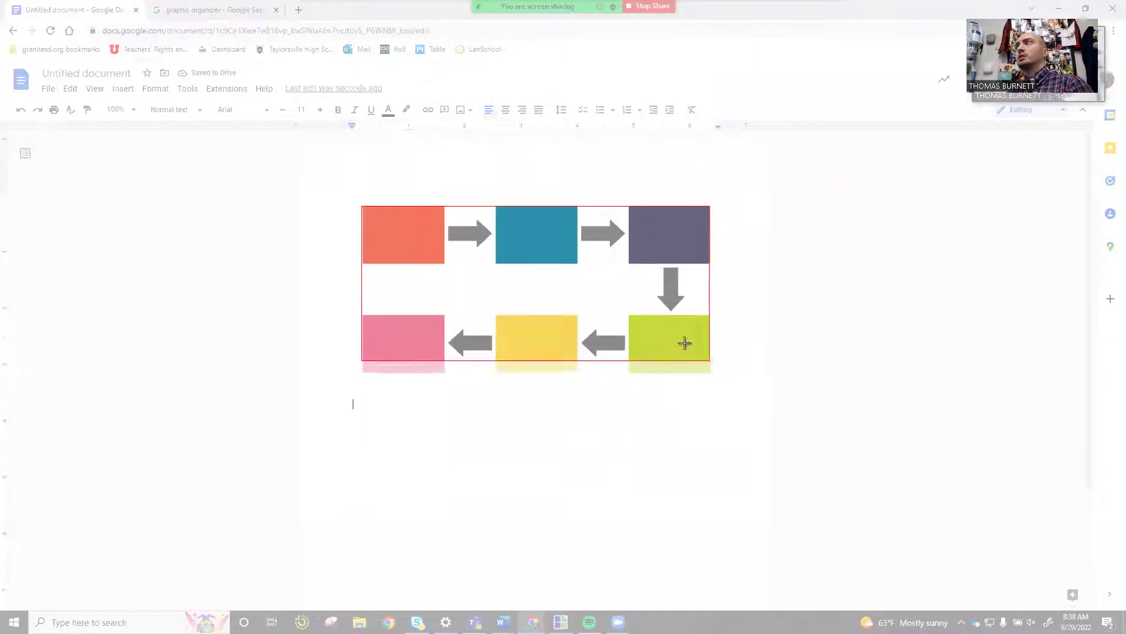
{"action": "left_click_drag", "start_coordinate": [710, 369], "coordinate": [354, 168]}
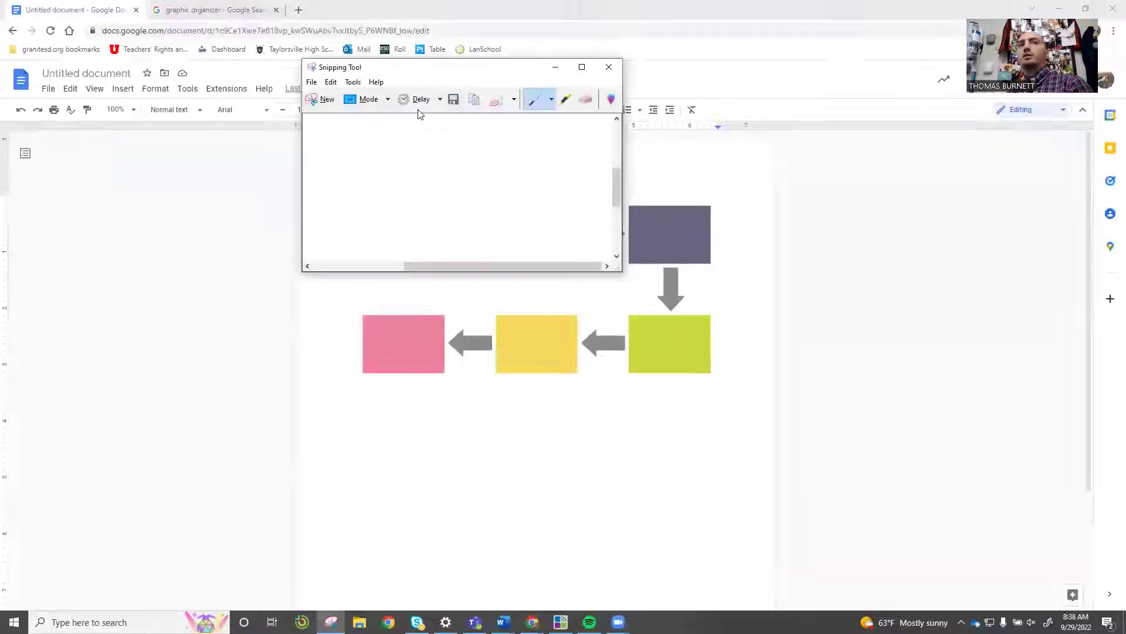
{"action": "left_click", "coordinate": [608, 66]}
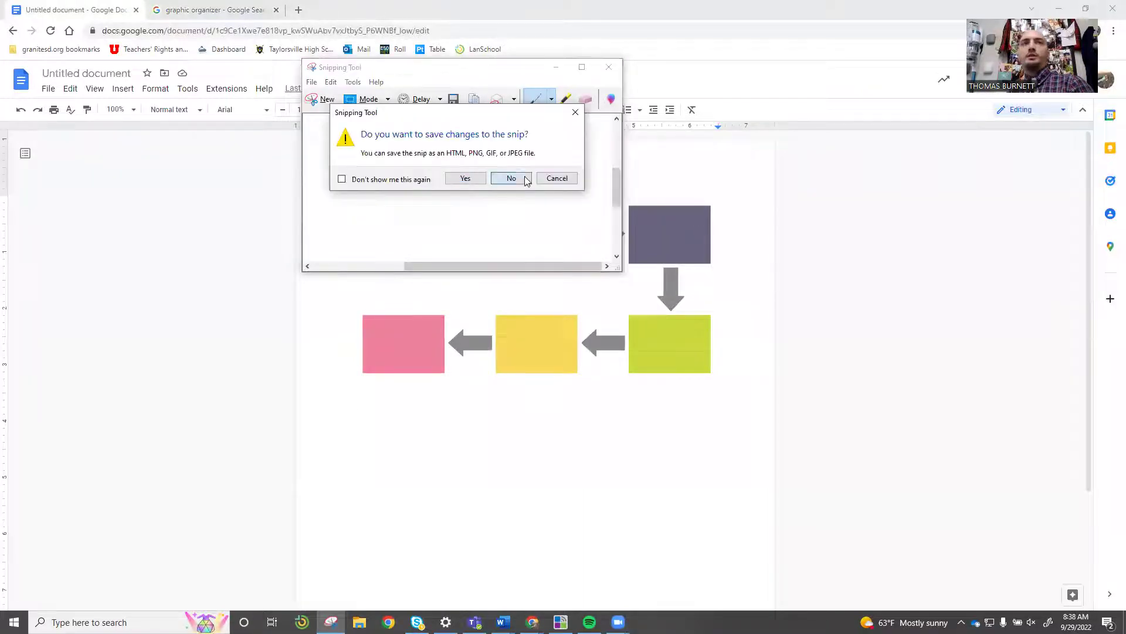
{"action": "left_click", "coordinate": [514, 178]}
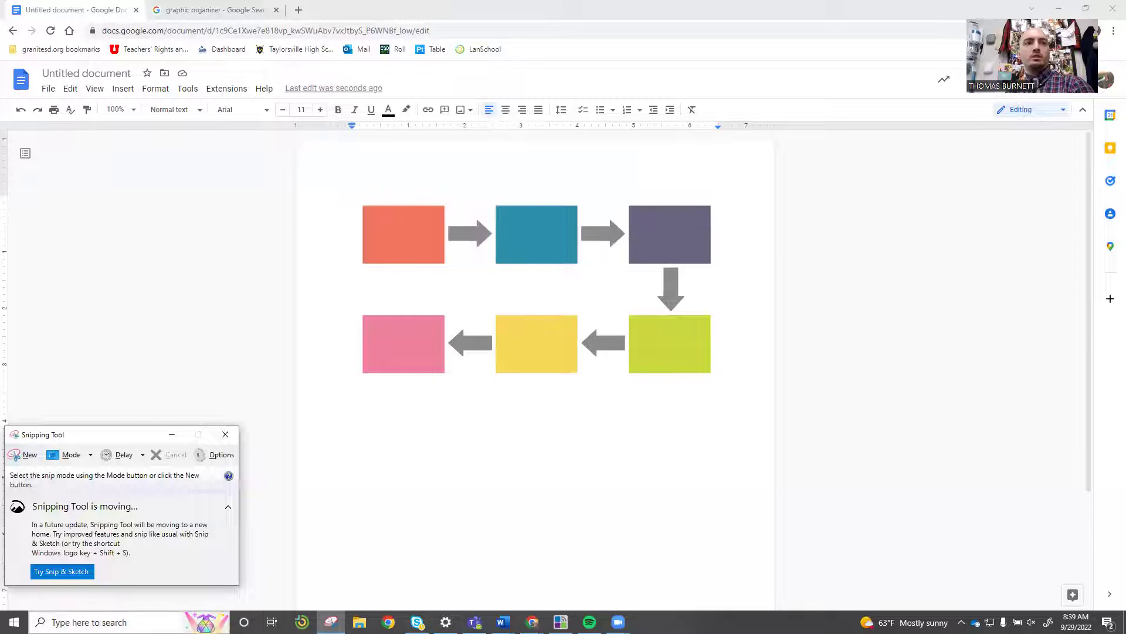
{"action": "left_click", "coordinate": [117, 622]}
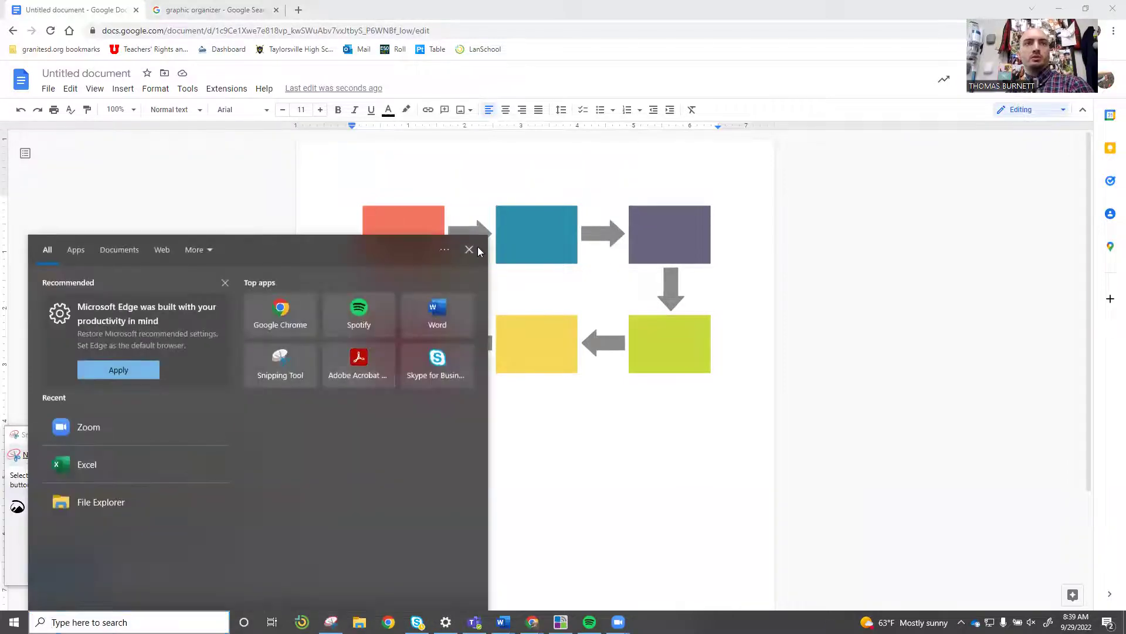
{"action": "left_click", "coordinate": [477, 251]}
{"action": "left_click", "coordinate": [23, 455]}
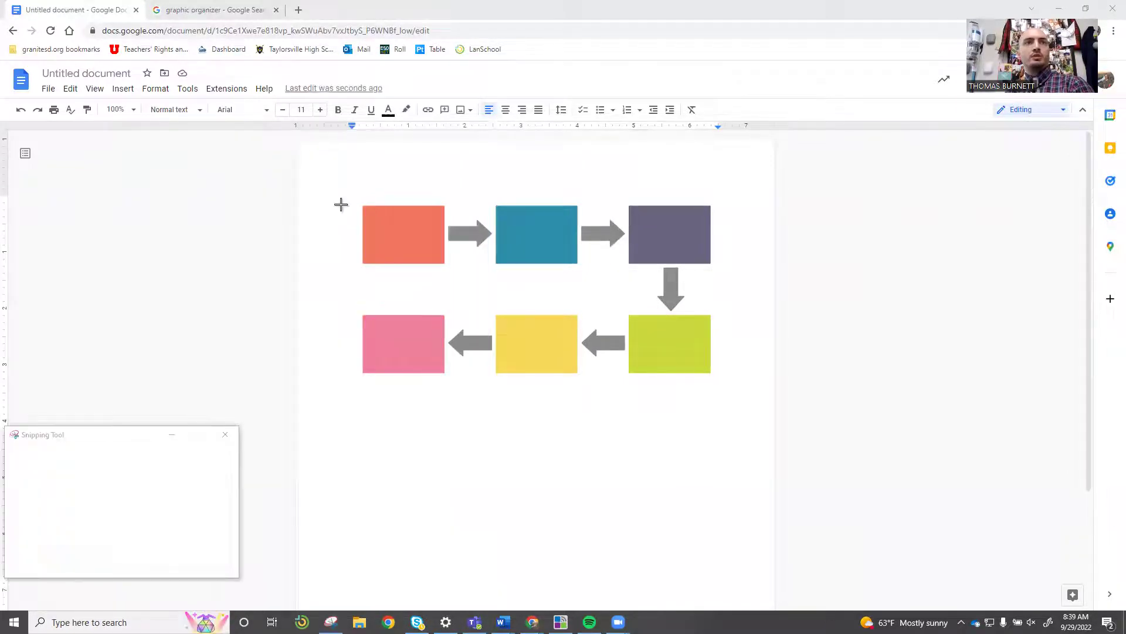
{"action": "left_click_drag", "start_coordinate": [348, 198], "coordinate": [721, 381]}
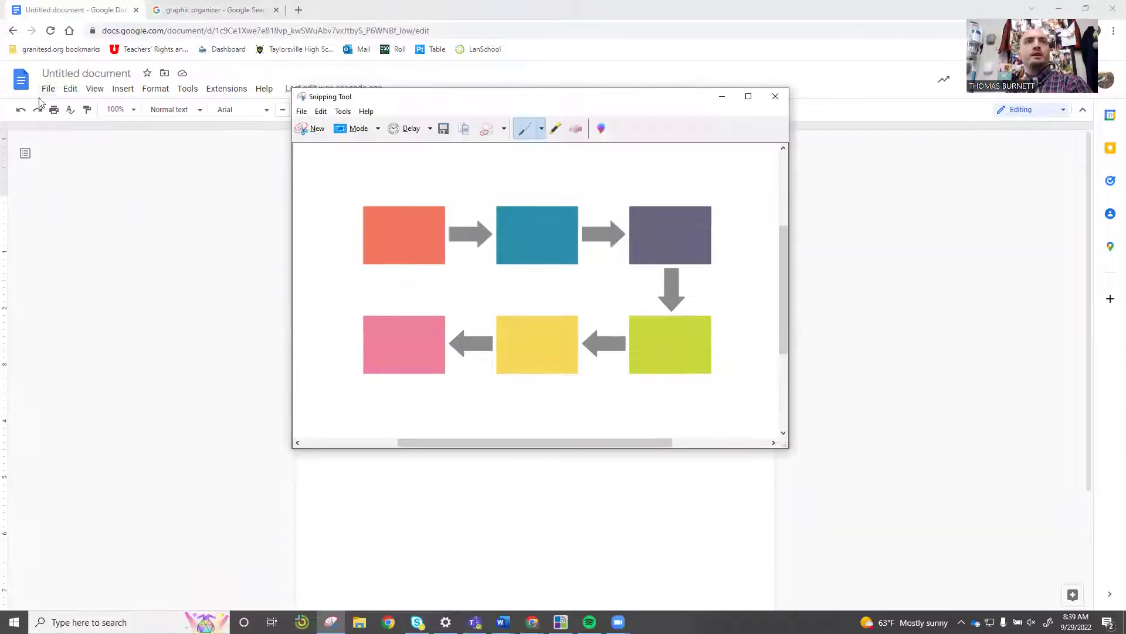
Step: Save the snip to the Desktop as a PNG named AAAAA
{"action": "left_click", "coordinate": [302, 111]}
{"action": "left_click", "coordinate": [245, 141]}
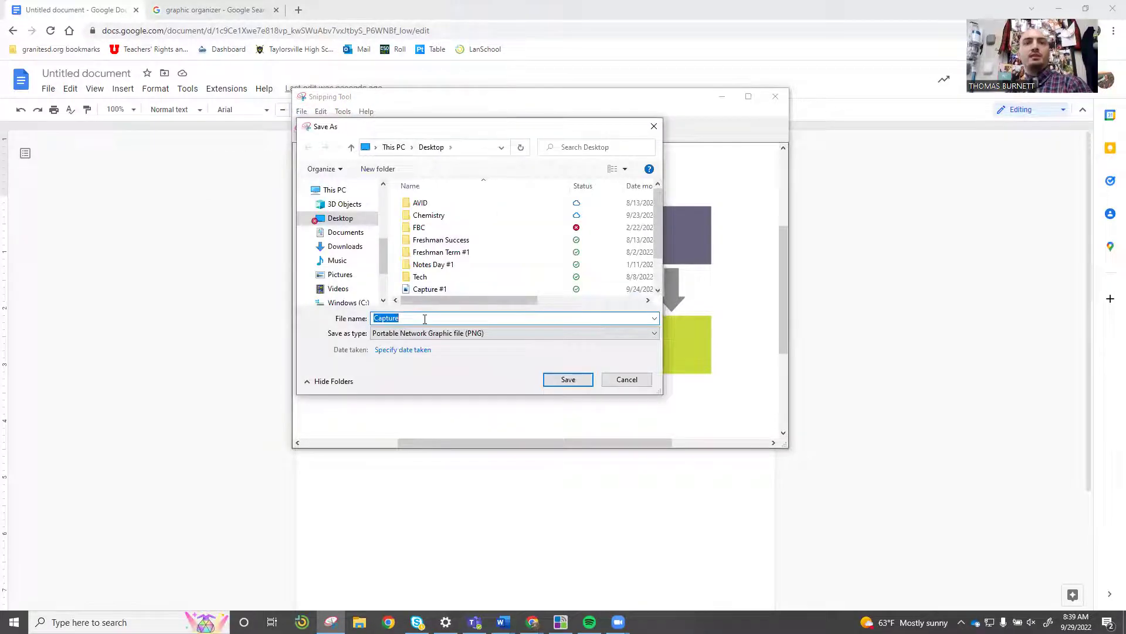
{"action": "type", "text": "Re"}
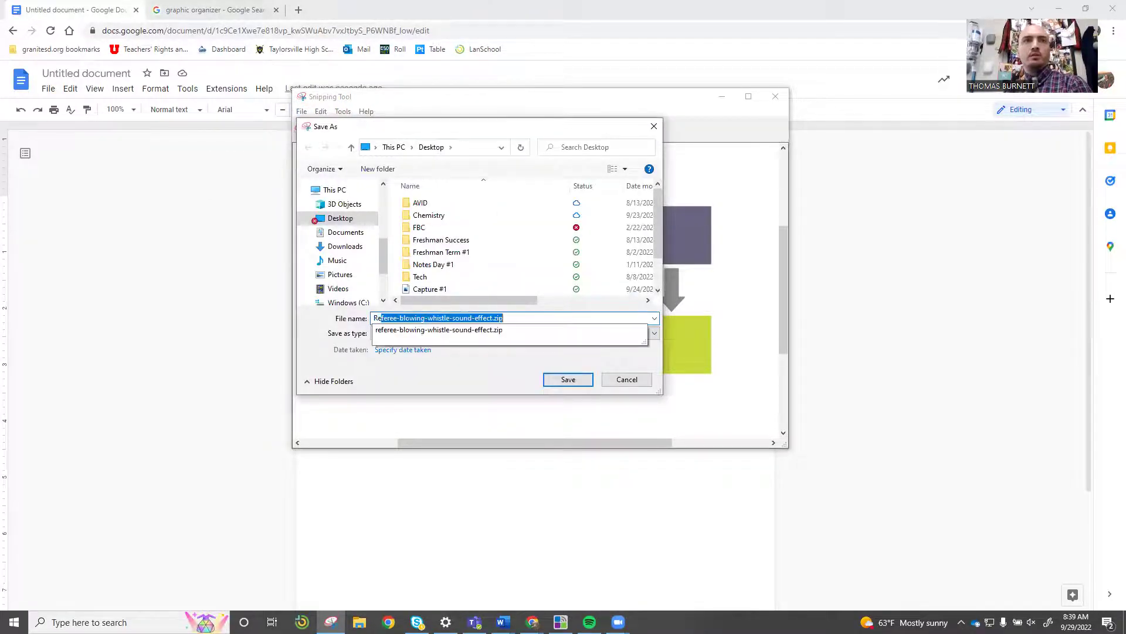
{"action": "key", "text": "BackSpace"}
{"action": "key", "text": "BackSpace"}
{"action": "type", "text": "AAAAA"}
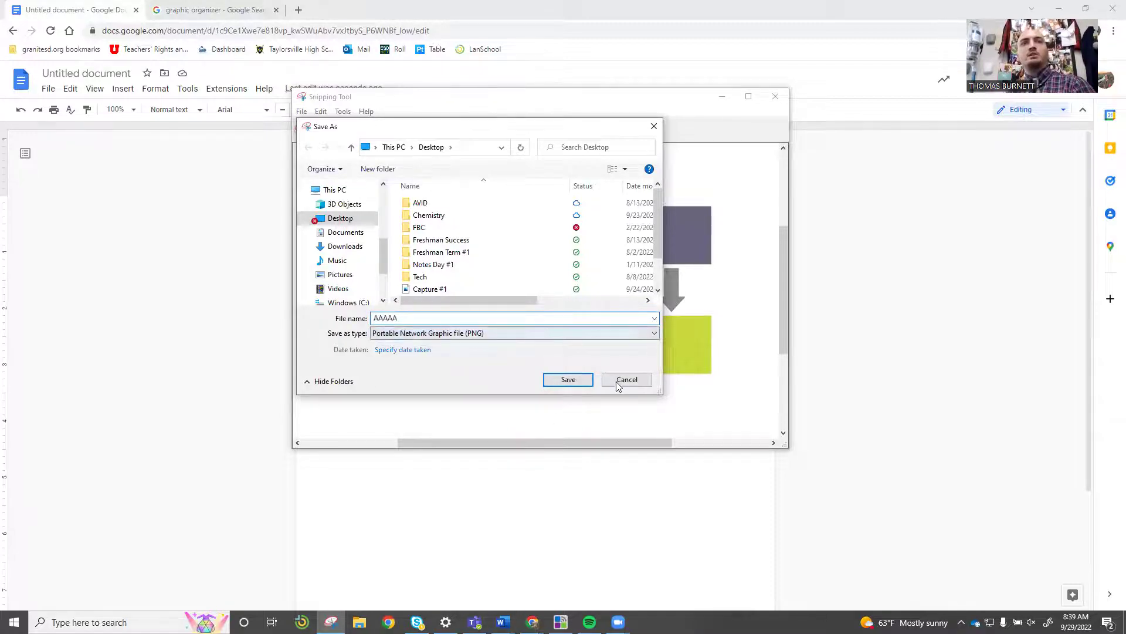
{"action": "left_click", "coordinate": [568, 379]}
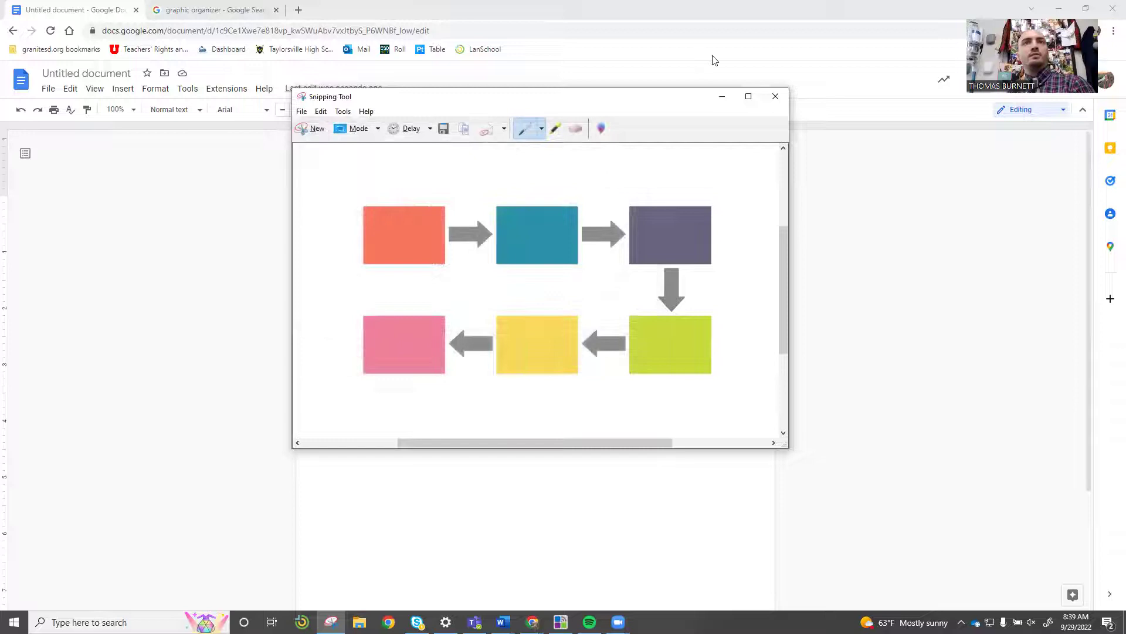
Step: Delete the pasted flowchart and the leftover blank line from the document
{"action": "left_click", "coordinate": [775, 97]}
{"action": "left_click", "coordinate": [666, 239]}
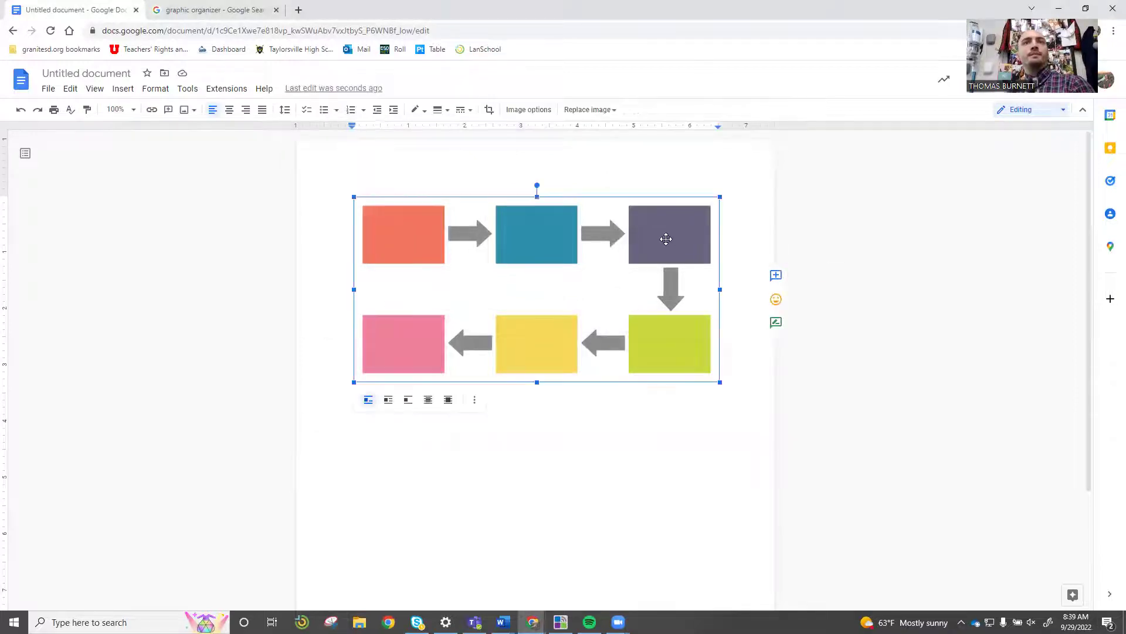
{"action": "key", "text": "Delete"}
{"action": "key", "text": "BackSpace"}
{"action": "key", "text": "BackSpace"}
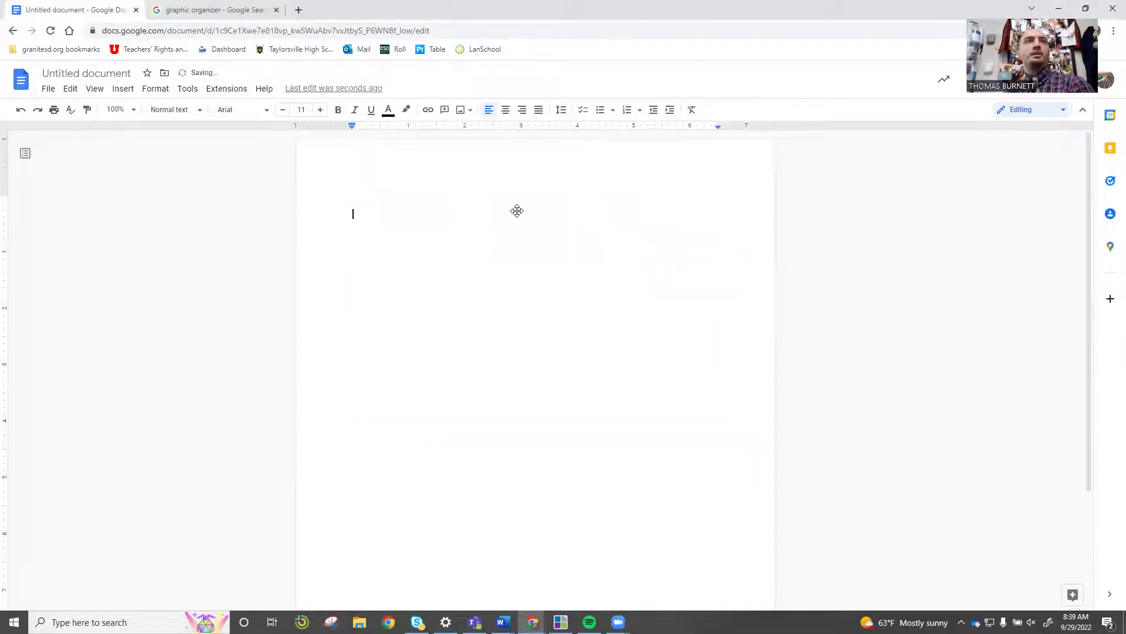
Step: Start a new drawing and upload the AAAAA image into it
{"action": "left_click", "coordinate": [128, 90]}
{"action": "mouse_move", "coordinate": [146, 147]}
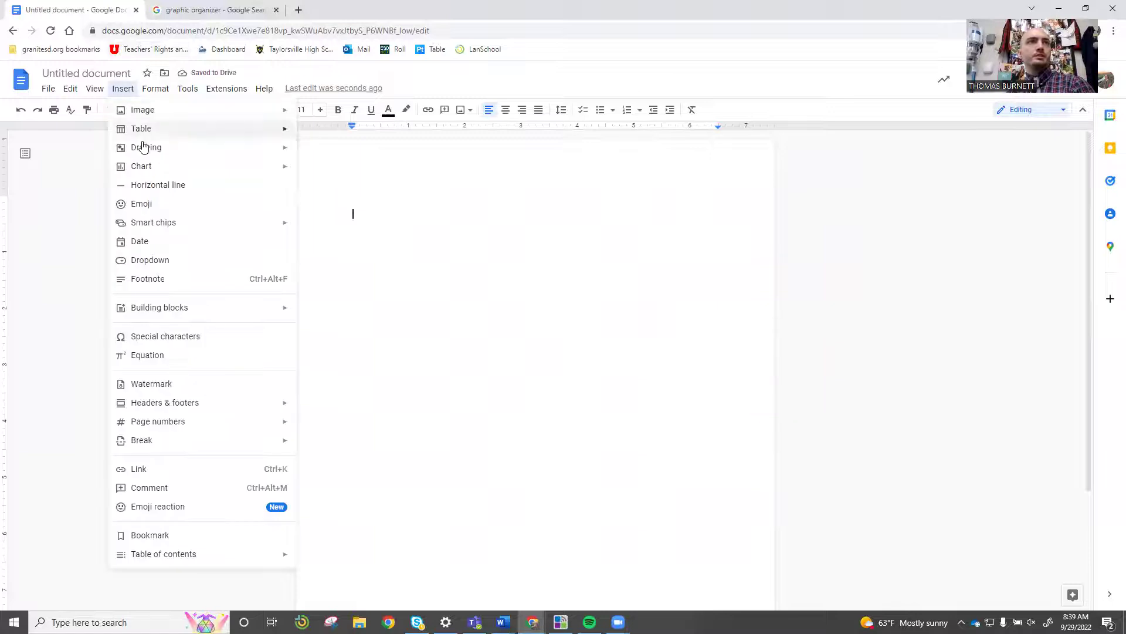
{"action": "left_click", "coordinate": [322, 152]}
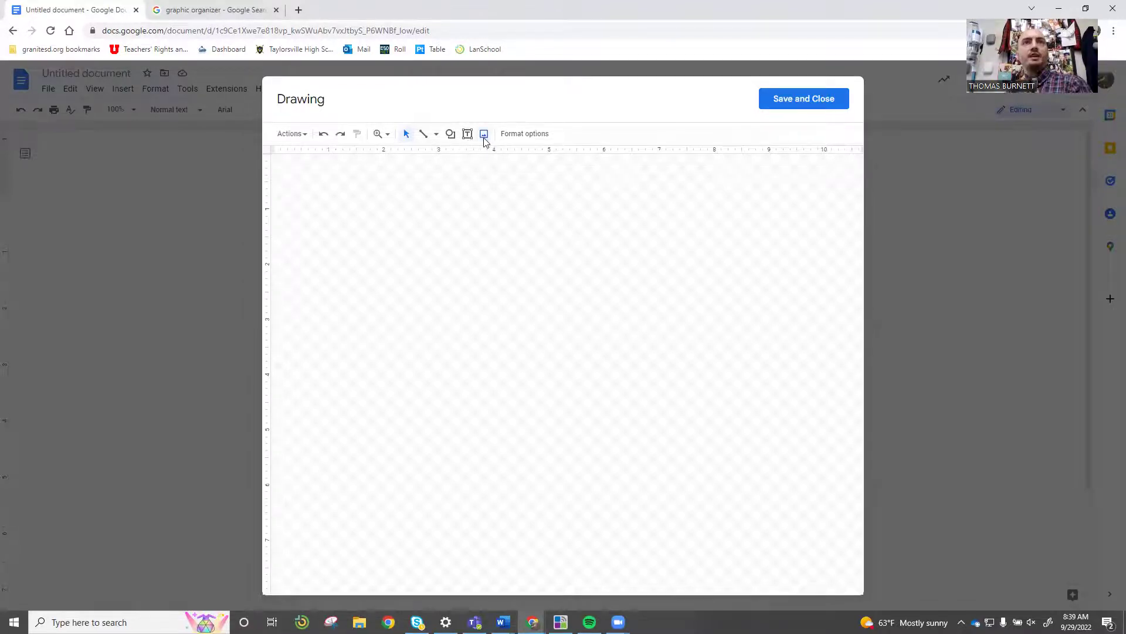
{"action": "left_click", "coordinate": [485, 136]}
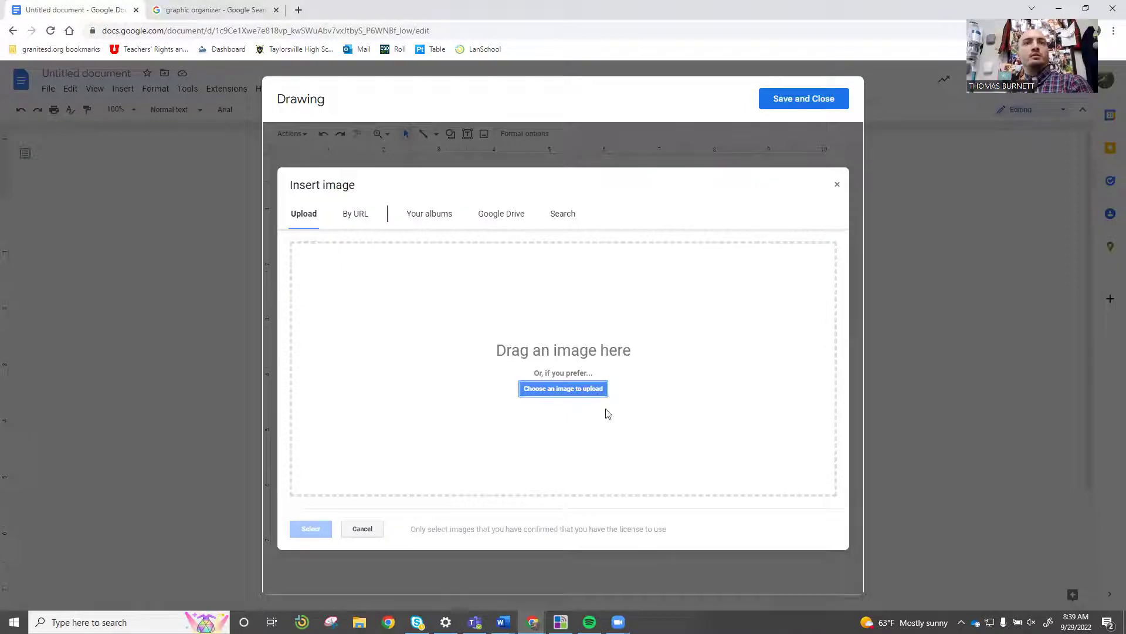
{"action": "left_click", "coordinate": [597, 393]}
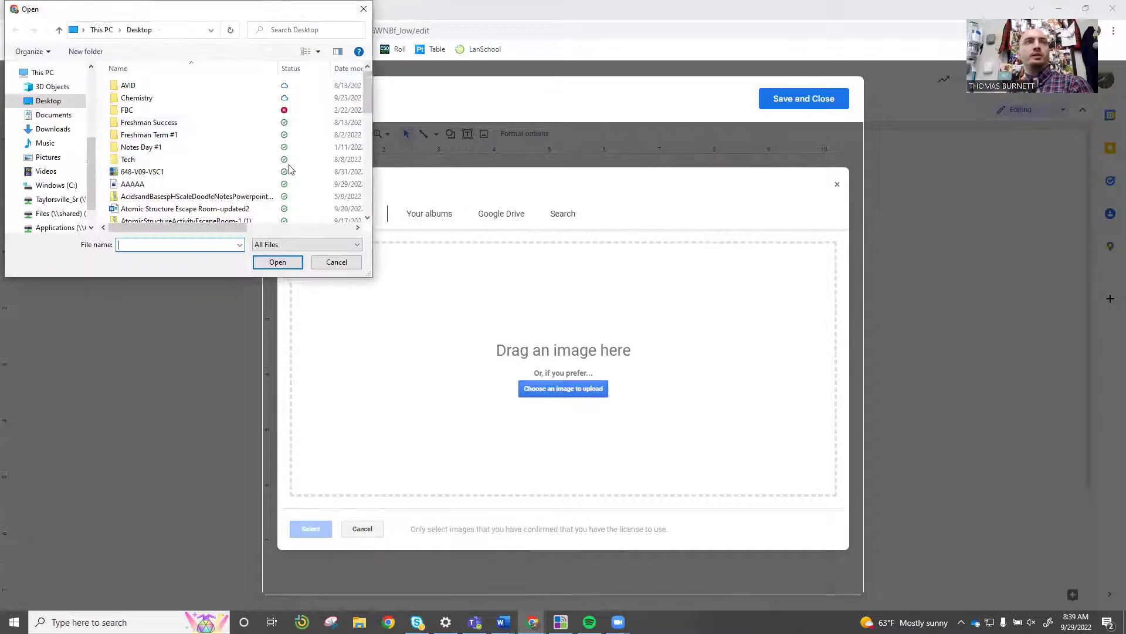
{"action": "double_click", "coordinate": [141, 184]}
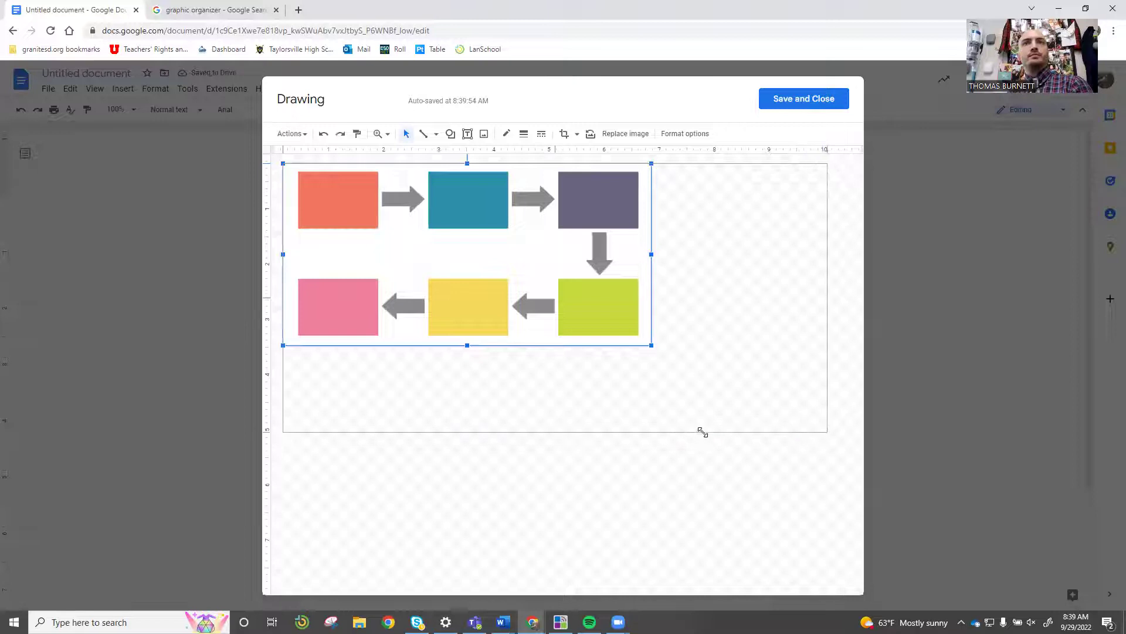
Step: Enlarge the flowchart and add a 'Step #1:' label in the orange box
{"action": "left_click_drag", "start_coordinate": [650, 345], "coordinate": [703, 432]}
{"action": "left_click", "coordinate": [535, 510]}
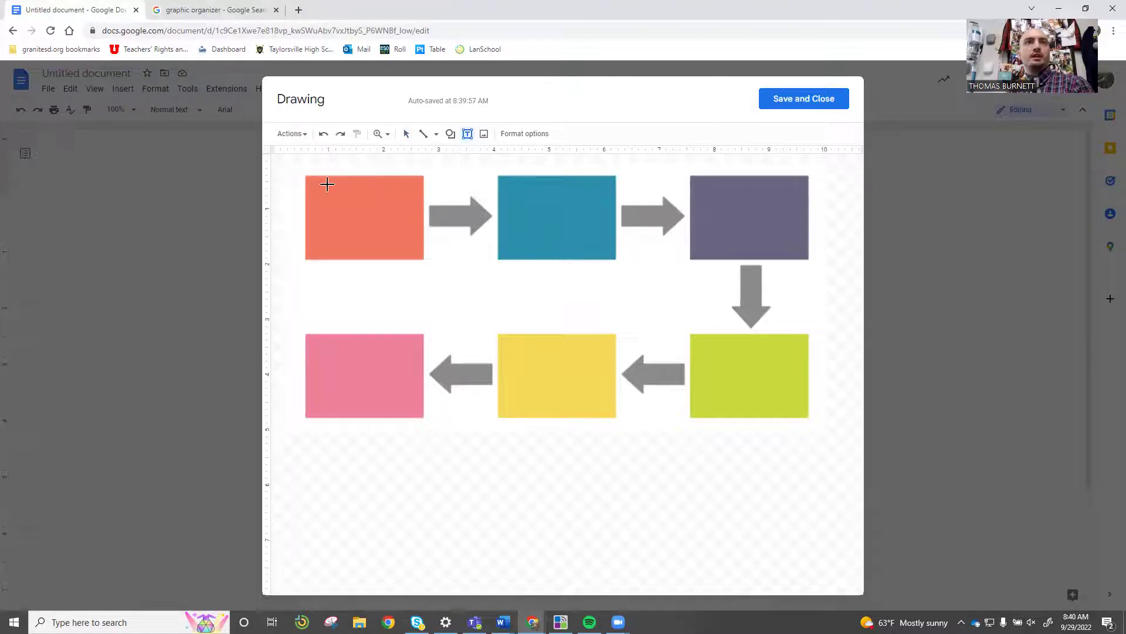
{"action": "left_click_drag", "start_coordinate": [309, 179], "coordinate": [417, 247]}
{"action": "type", "text": "Step #1:"}
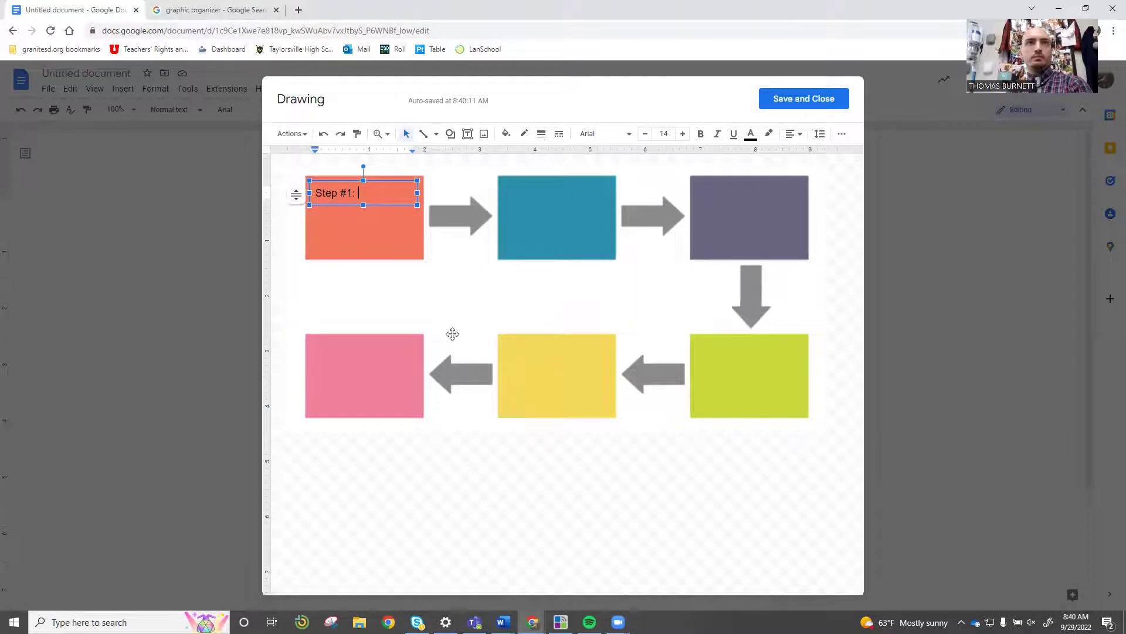
{"action": "left_click", "coordinate": [452, 332]}
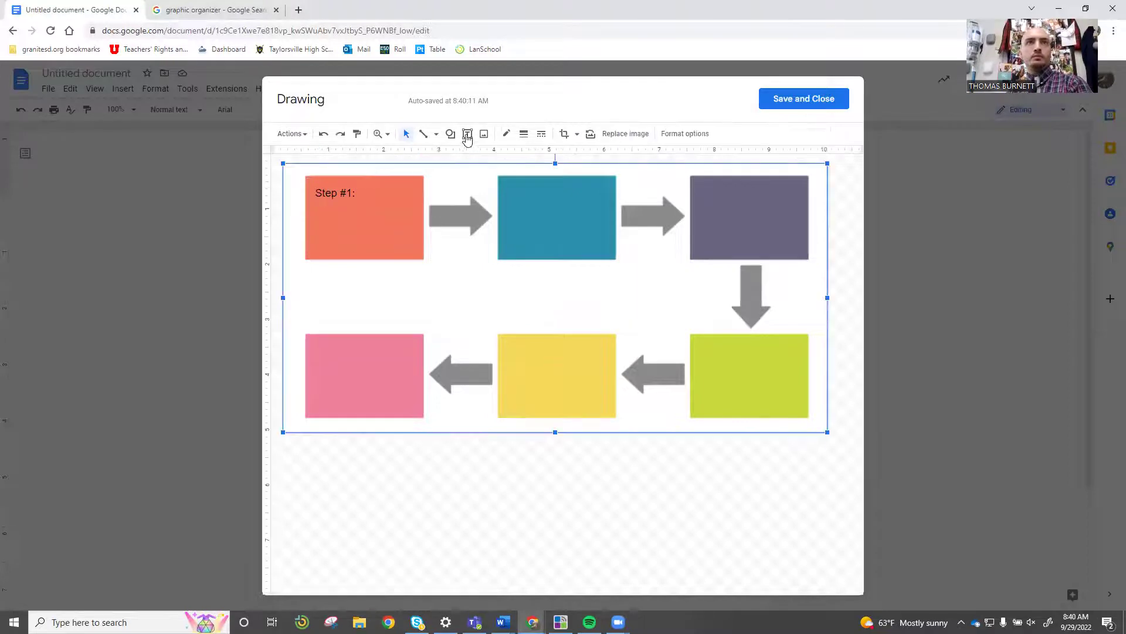
Step: Add a 'Step #2' label in the next box and save the drawing into the document
{"action": "left_click", "coordinate": [467, 134]}
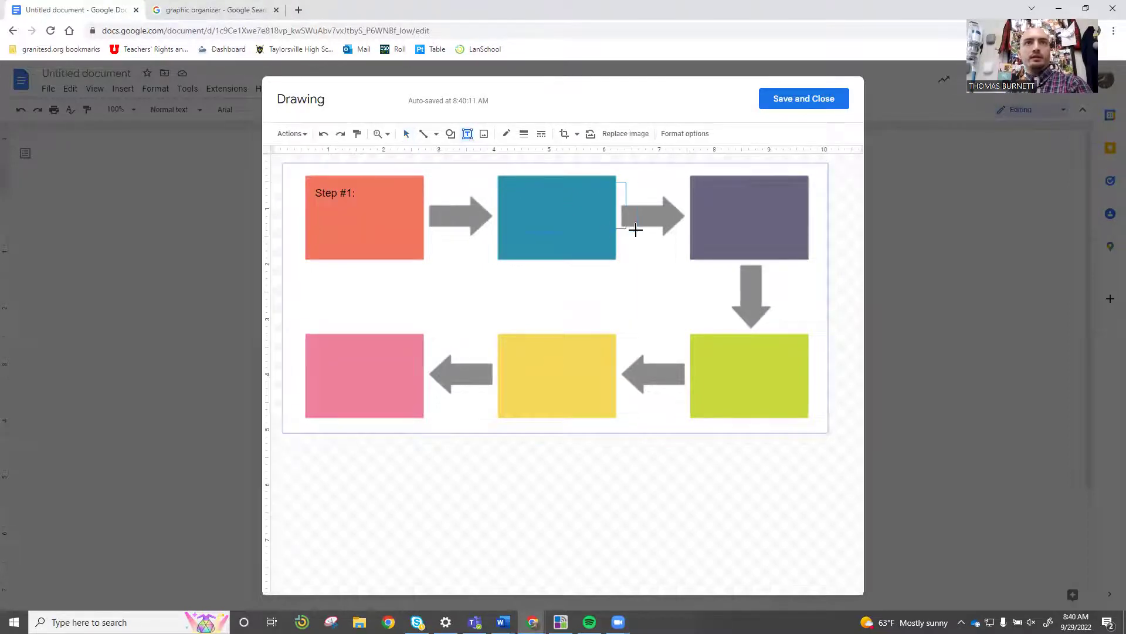
{"action": "left_click_drag", "start_coordinate": [635, 229], "coordinate": [607, 222]}
{"action": "type", "text": "Step #2"}
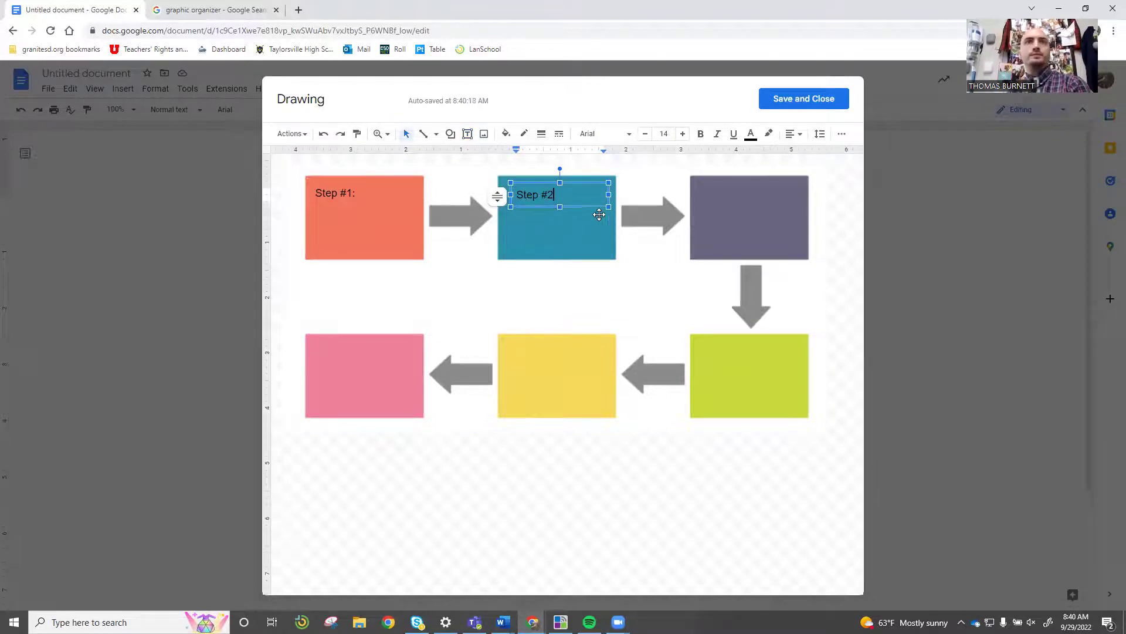
{"action": "left_click", "coordinate": [588, 180]}
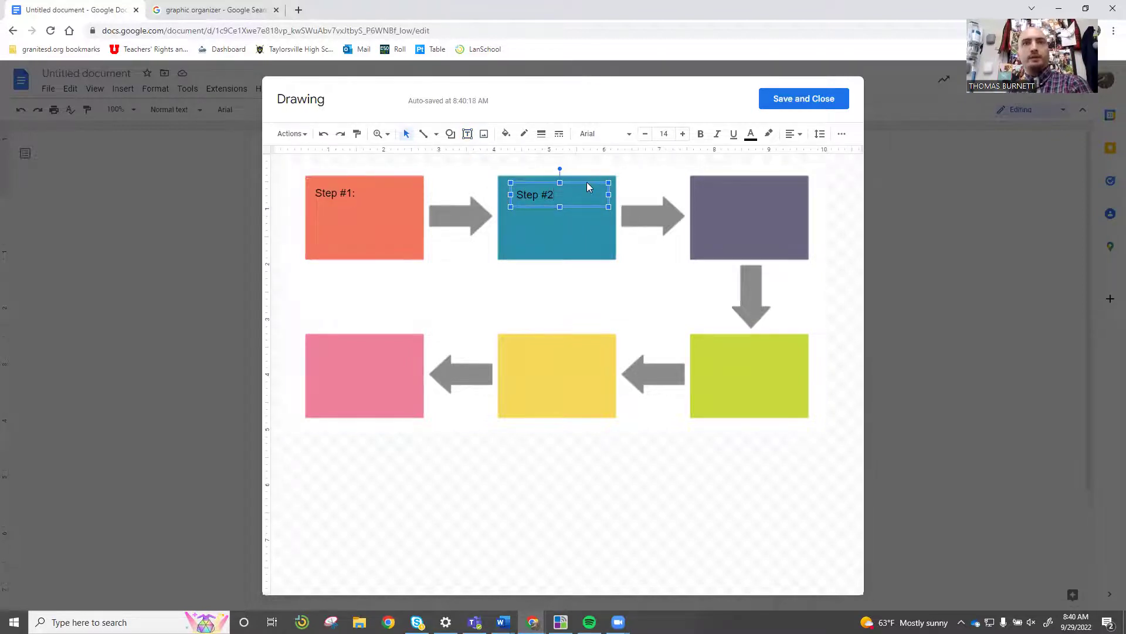
{"action": "mouse_move", "coordinate": [586, 179]}
{"action": "left_mouse_down"}
{"action": "mouse_move", "coordinate": [773, 182]}
{"action": "mouse_move", "coordinate": [581, 179]}
{"action": "left_mouse_up"}
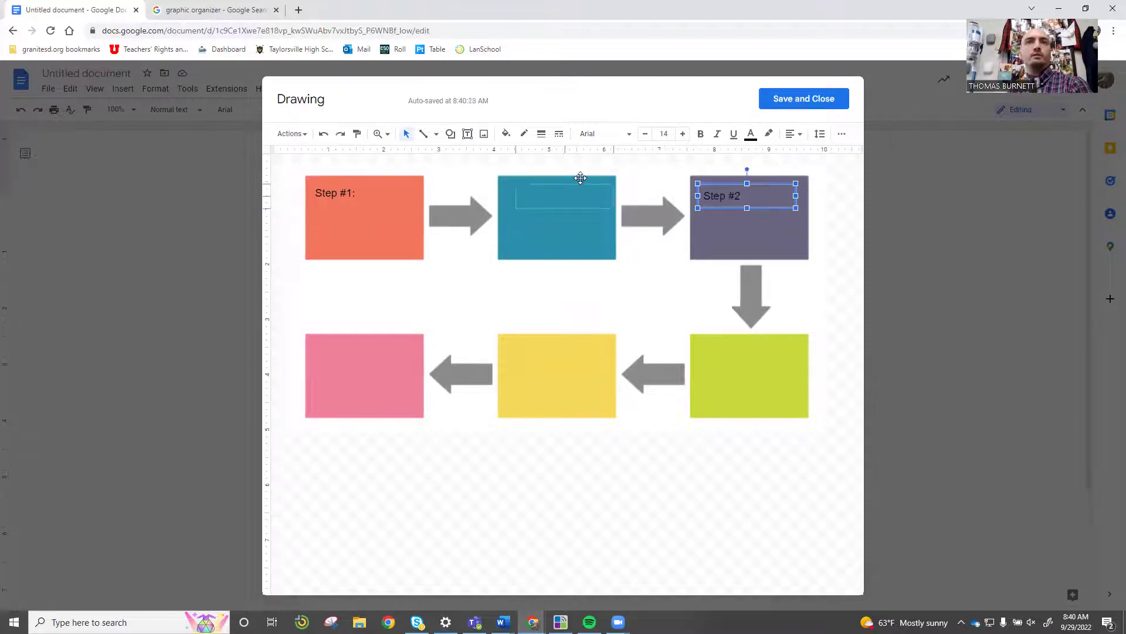
{"action": "left_click", "coordinate": [804, 100]}
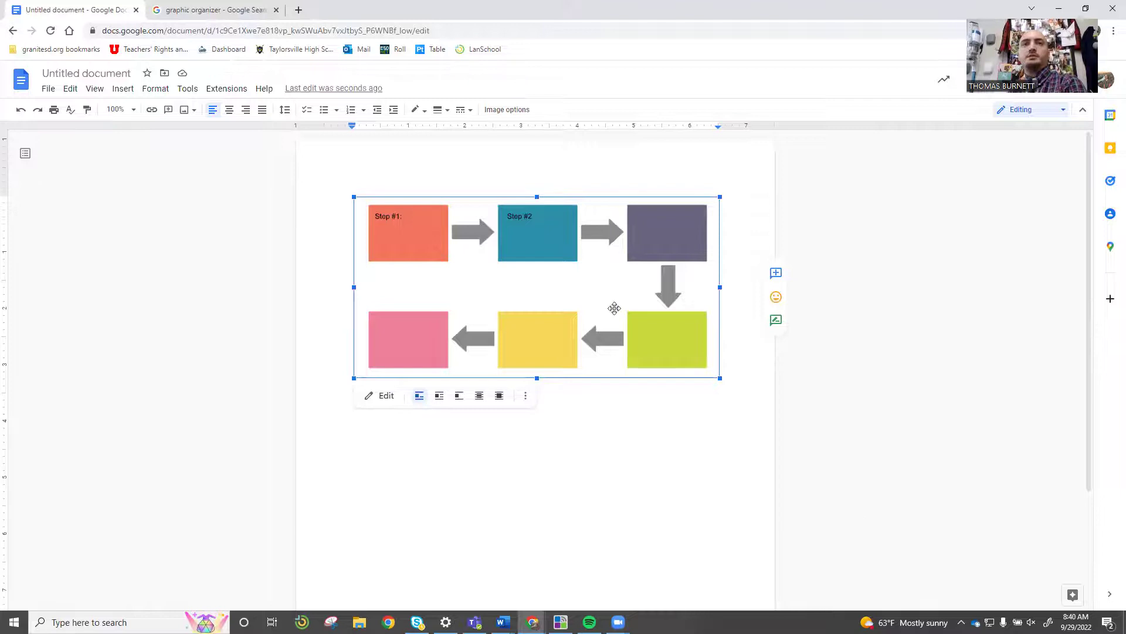
Step: Rerun the graphic organizer image search and browse the results
{"action": "left_click", "coordinate": [211, 14]}
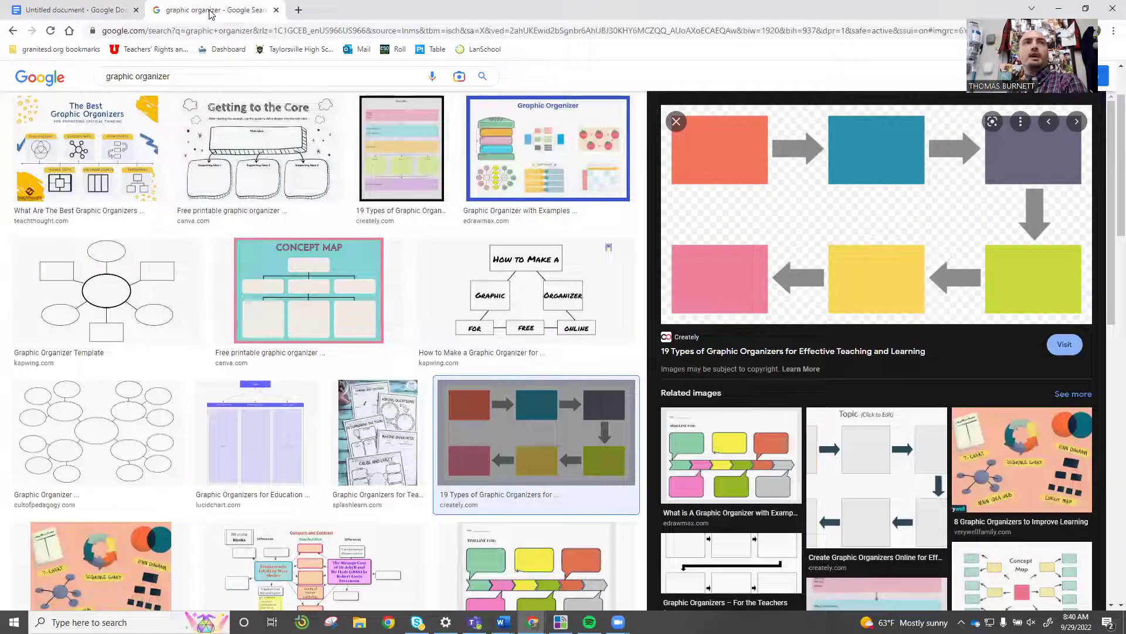
{"action": "left_click", "coordinate": [292, 81]}
{"action": "key", "text": "Return"}
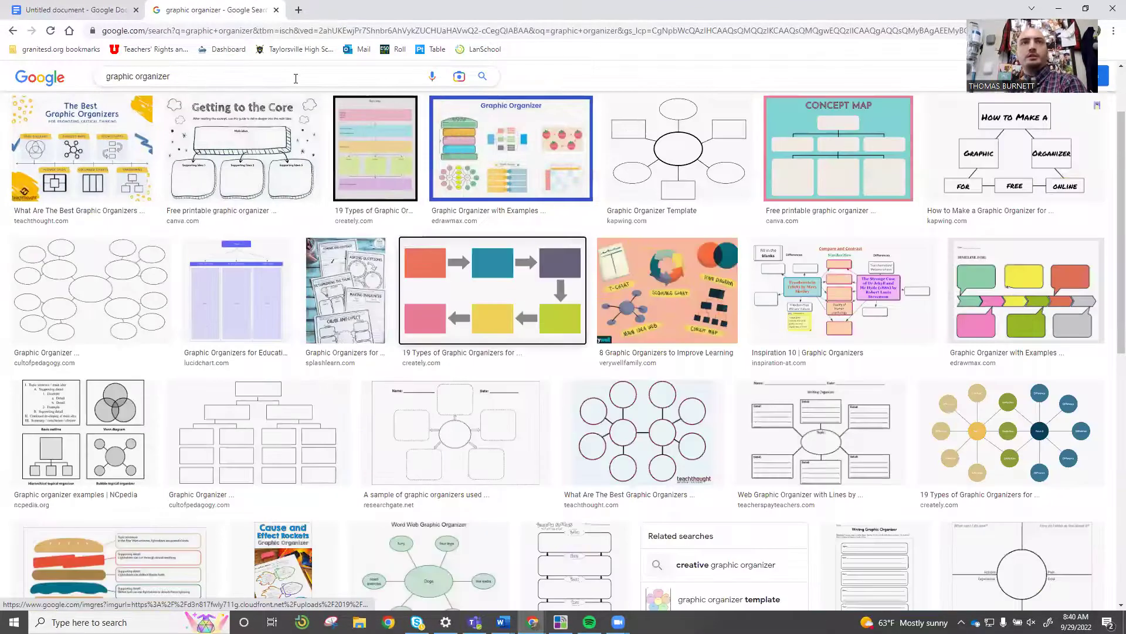
{"action": "scroll", "coordinate": [515, 324], "scroll_direction": "up", "scroll_amount": 2}
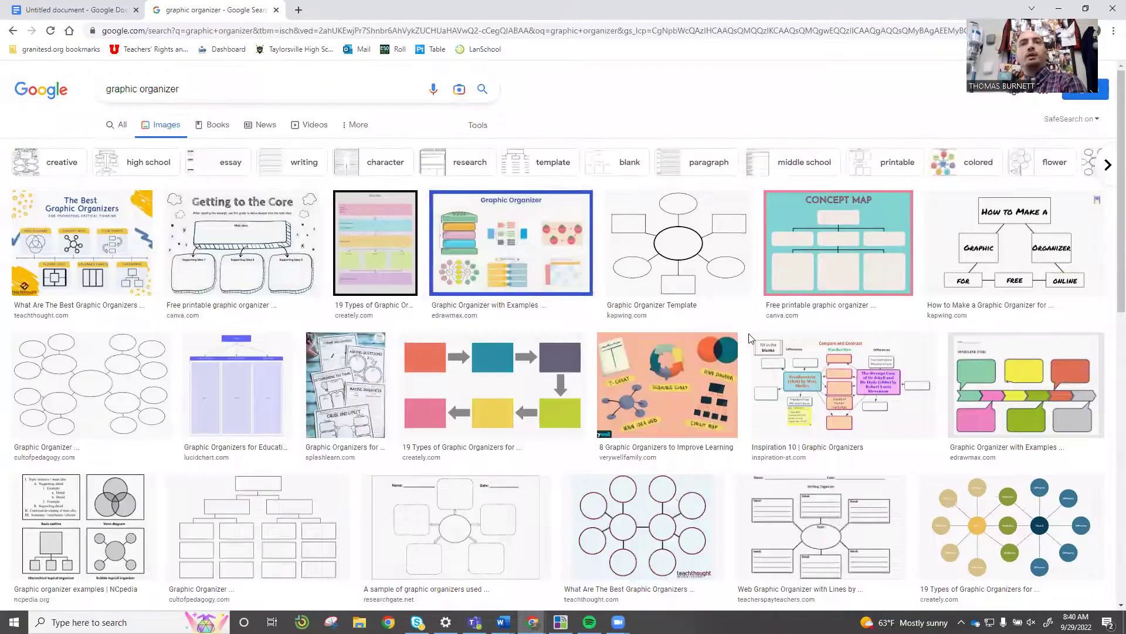
{"action": "scroll", "coordinate": [751, 339], "scroll_direction": "down", "scroll_amount": 2}
{"action": "scroll", "coordinate": [568, 538], "scroll_direction": "down", "scroll_amount": 1}
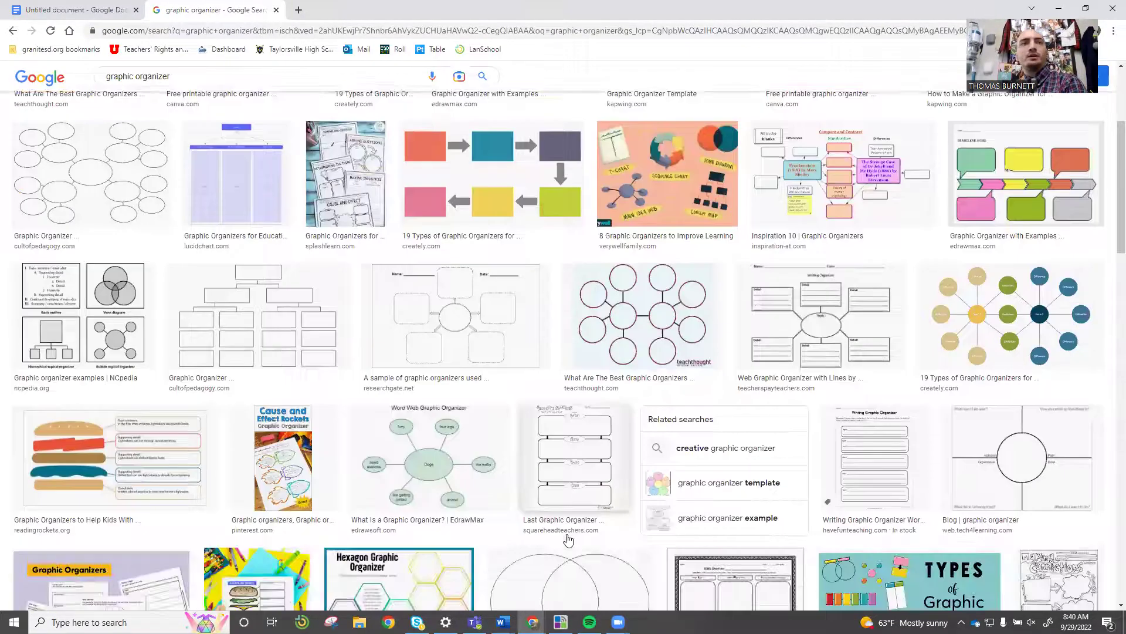
{"action": "scroll", "coordinate": [568, 539], "scroll_direction": "down", "scroll_amount": 2}
{"action": "scroll", "coordinate": [485, 364], "scroll_direction": "up", "scroll_amount": 3}
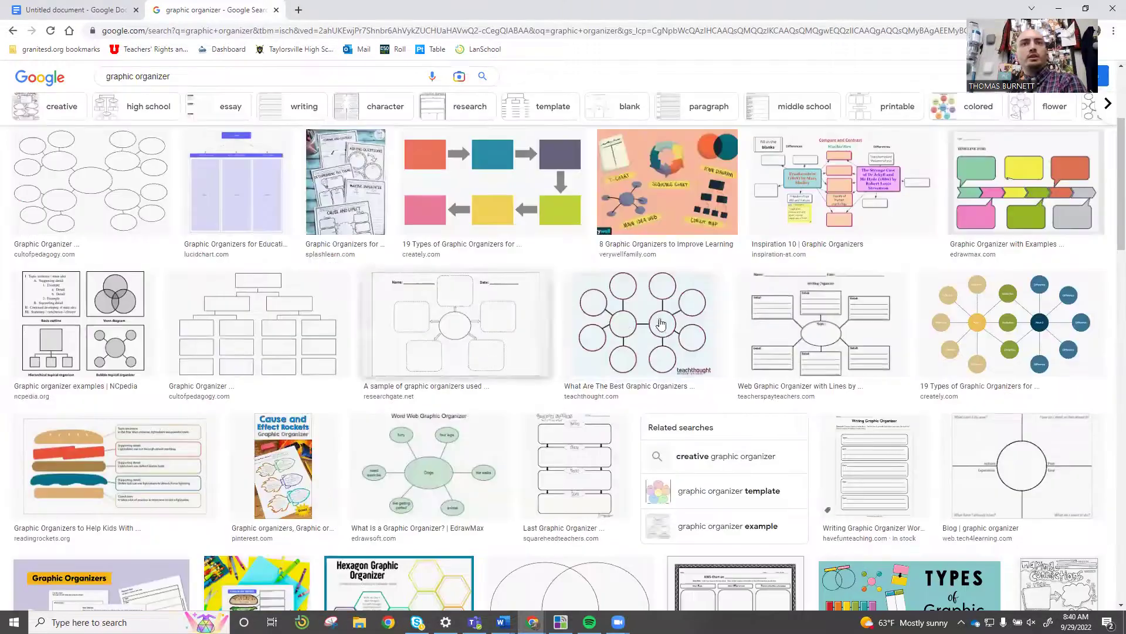
{"action": "scroll", "coordinate": [472, 226], "scroll_direction": "down", "scroll_amount": 3}
{"action": "scroll", "coordinate": [472, 226], "scroll_direction": "up", "scroll_amount": 2}
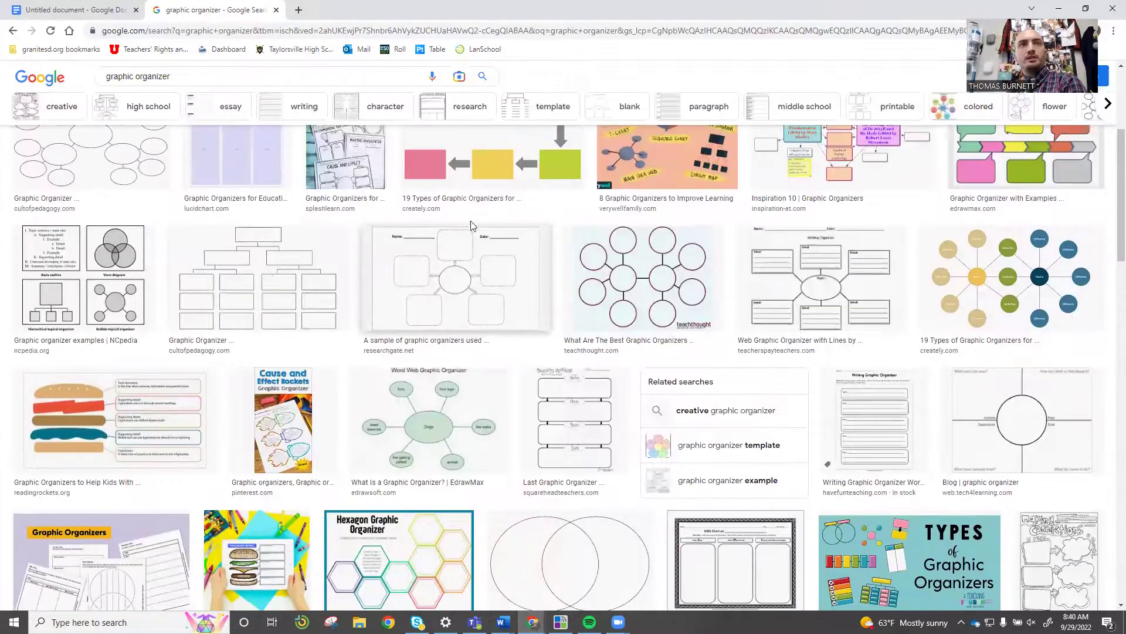
{"action": "scroll", "coordinate": [271, 291], "scroll_direction": "up", "scroll_amount": 1}
Step: Copy the blank tree chart image and paste it in place of the flowchart drawing
{"action": "left_click", "coordinate": [273, 325]}
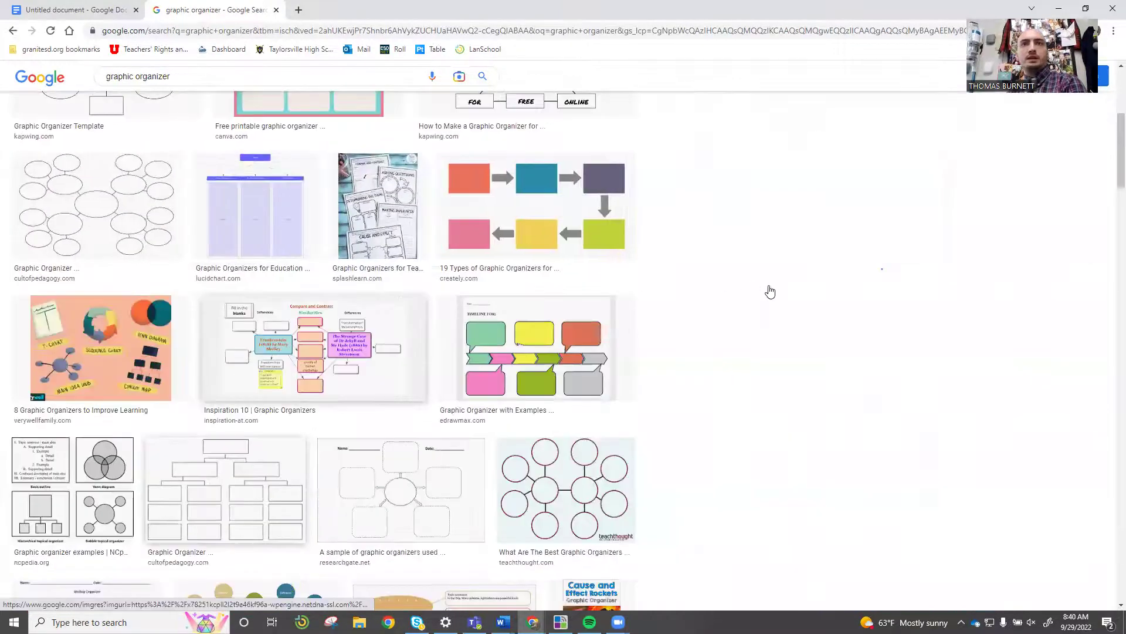
{"action": "right_click", "coordinate": [771, 290]}
{"action": "left_click", "coordinate": [853, 423]}
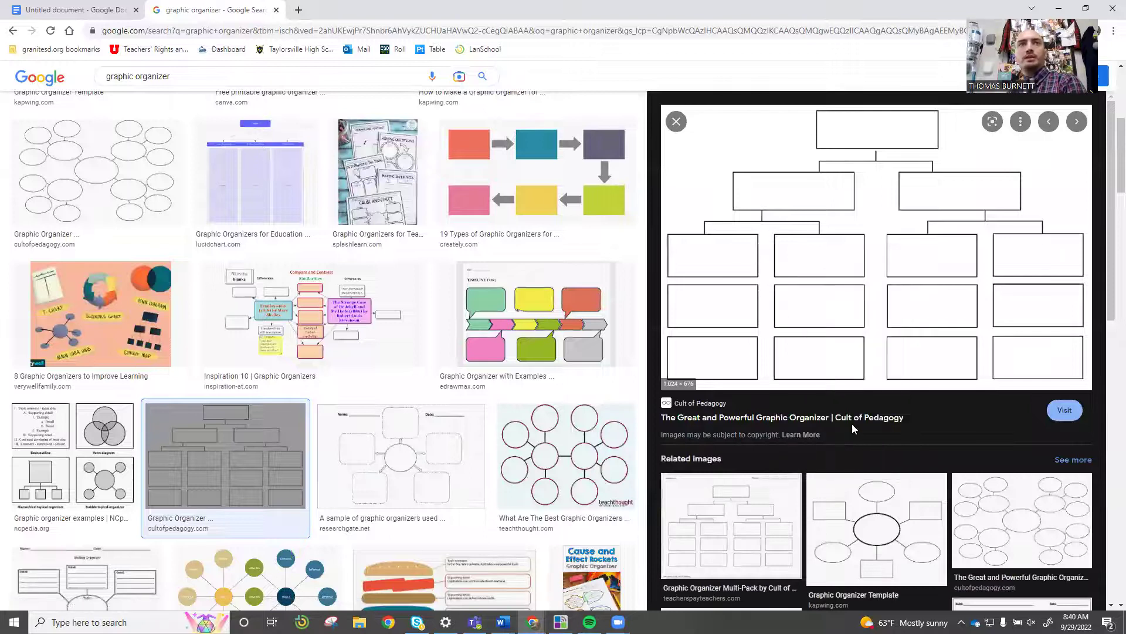
{"action": "left_click", "coordinate": [75, 10]}
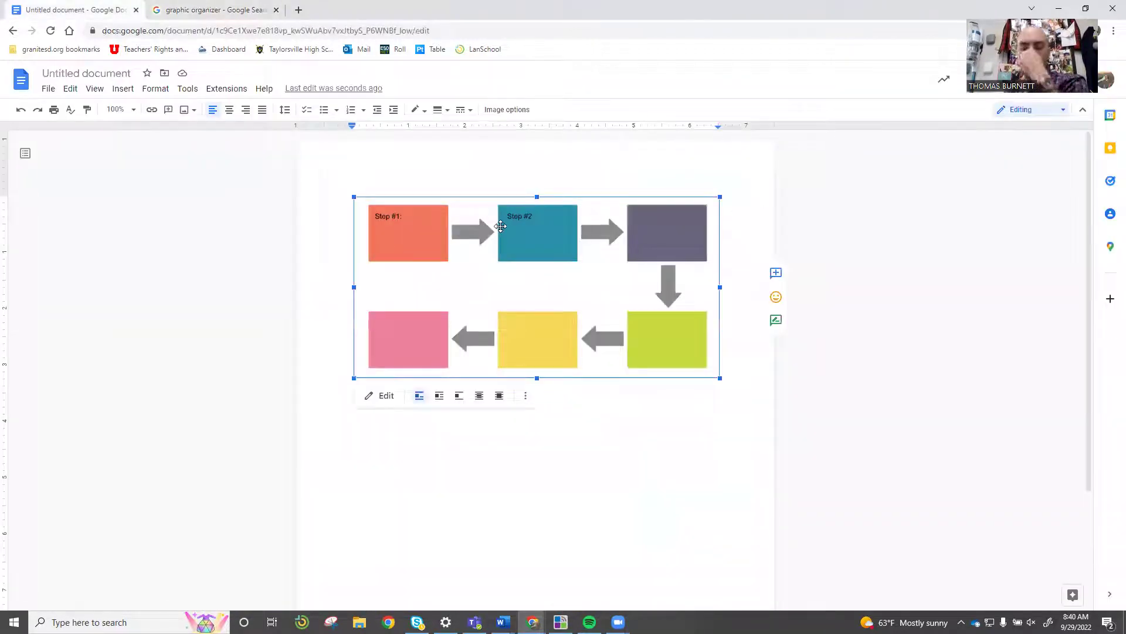
{"action": "key", "text": "Delete"}
{"action": "key", "text": "ctrl+v"}
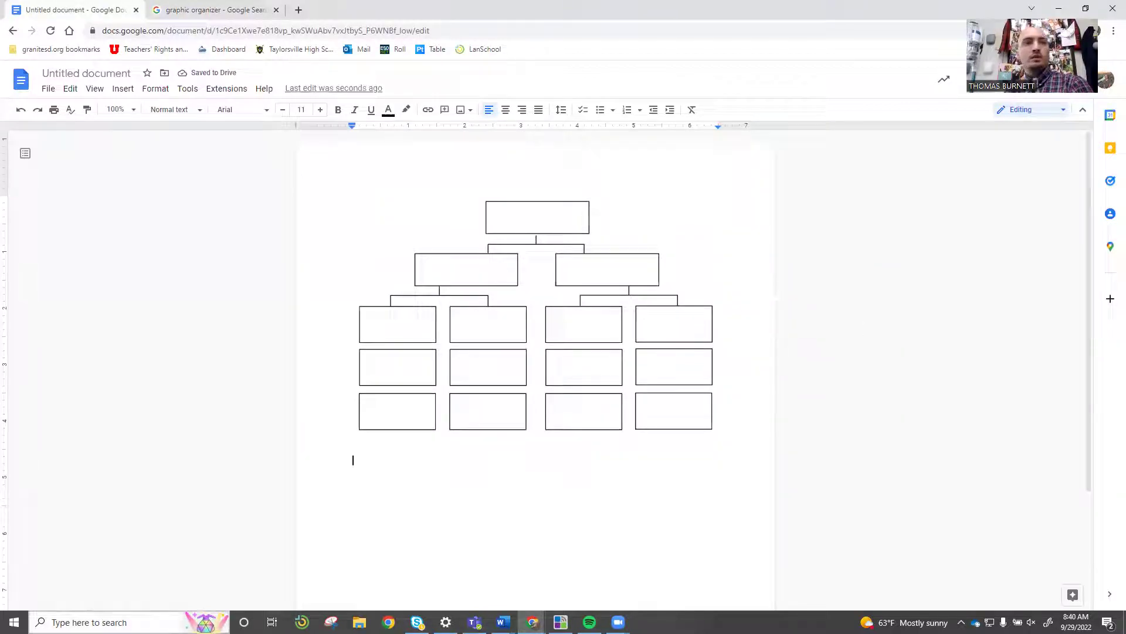
Step: Launch Snipping Tool and capture the whole tree chart on the page
{"action": "left_click", "coordinate": [146, 622]}
{"action": "type", "text": "sni"}
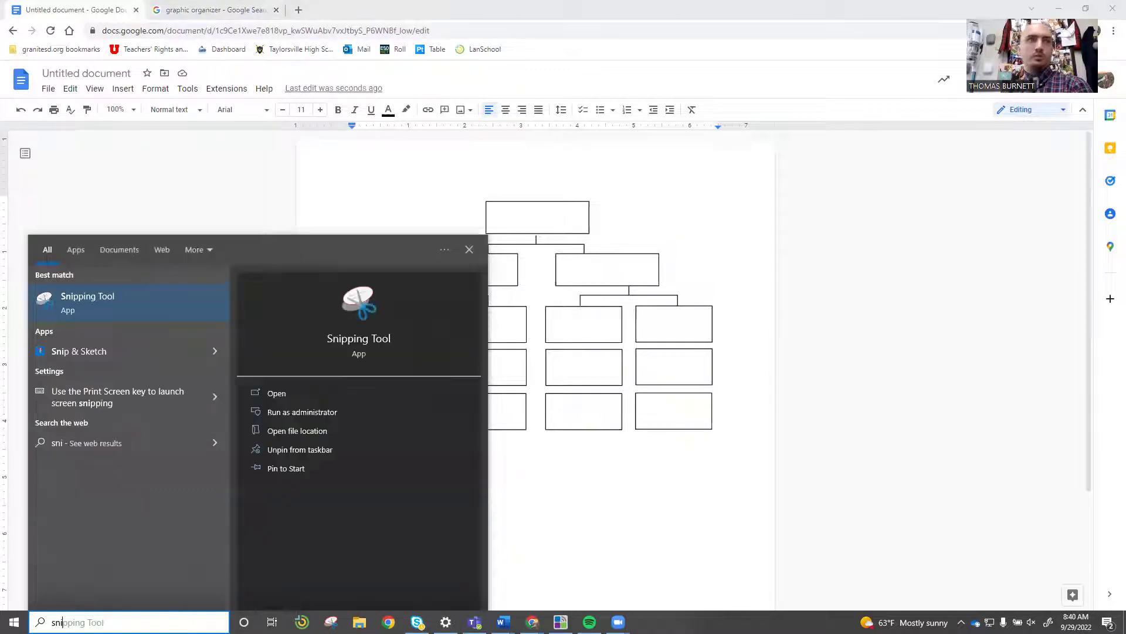
{"action": "left_click", "coordinate": [117, 292]}
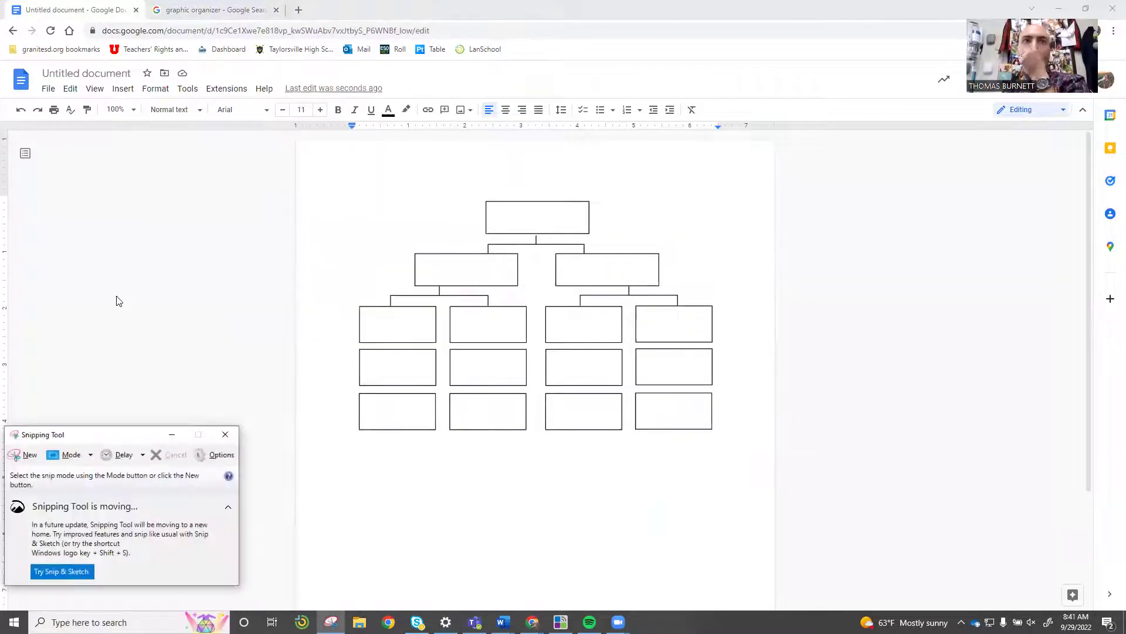
{"action": "left_click", "coordinate": [27, 455]}
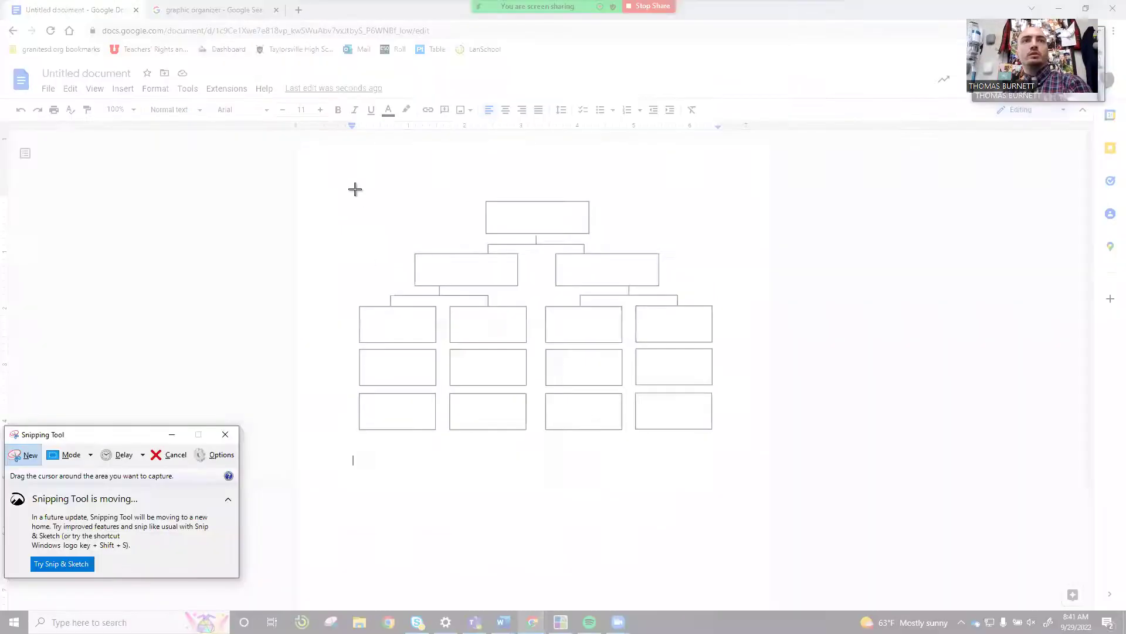
{"action": "left_click_drag", "start_coordinate": [348, 199], "coordinate": [732, 445]}
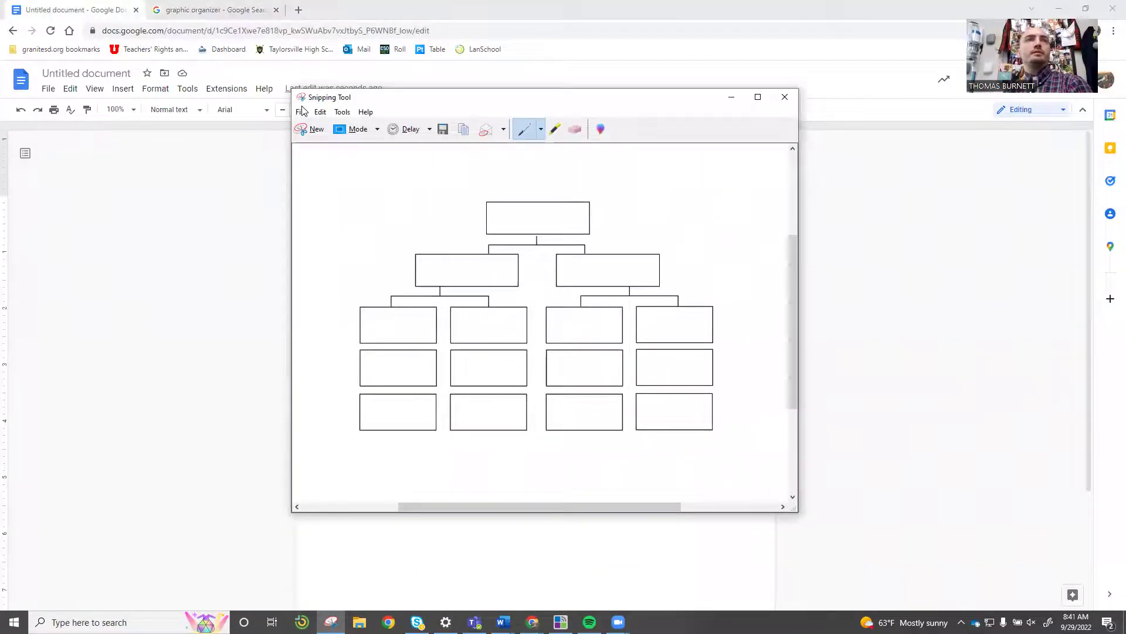
Step: Save the tree chart snip to the Desktop as AAAA#2
{"action": "left_click", "coordinate": [304, 112]}
{"action": "left_click", "coordinate": [295, 142]}
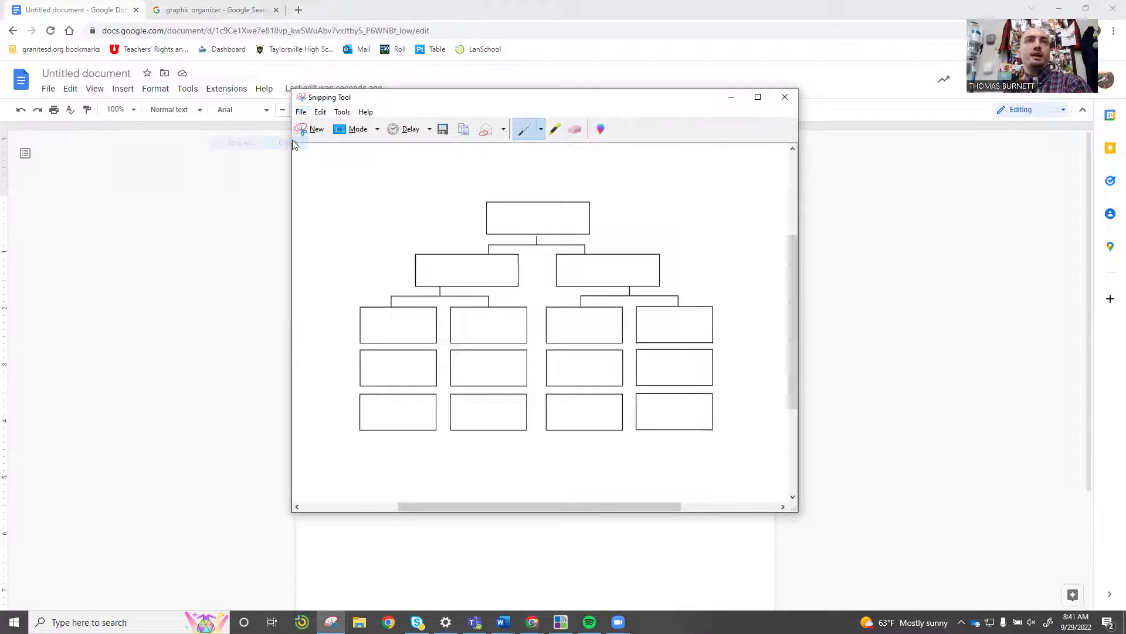
{"action": "key", "text": "BackSpace"}
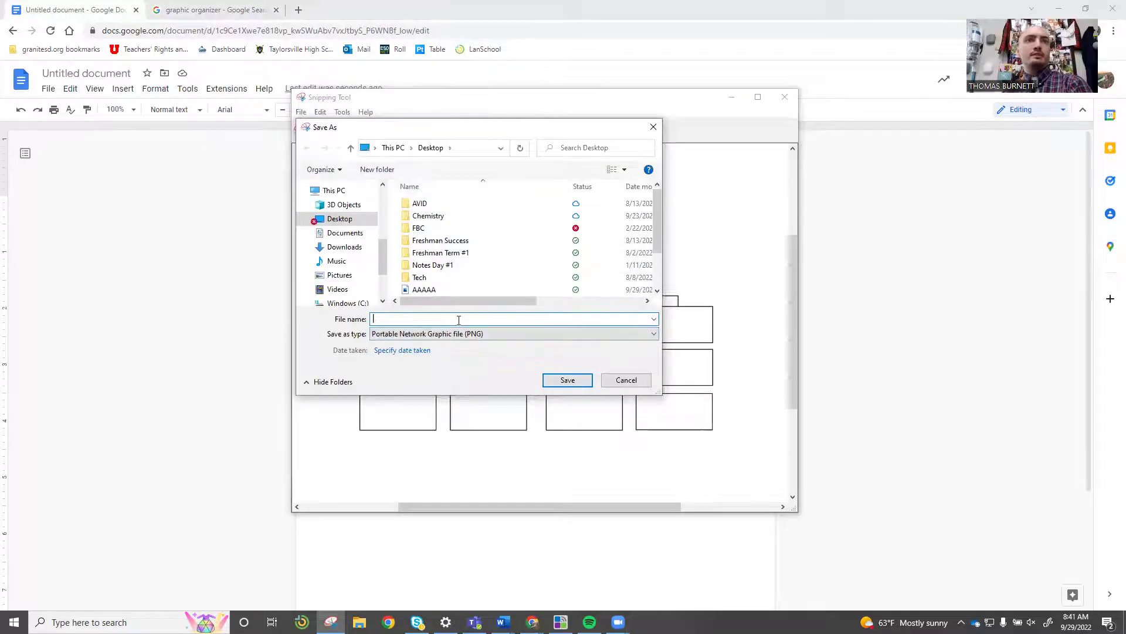
{"action": "type", "text": "AA"}
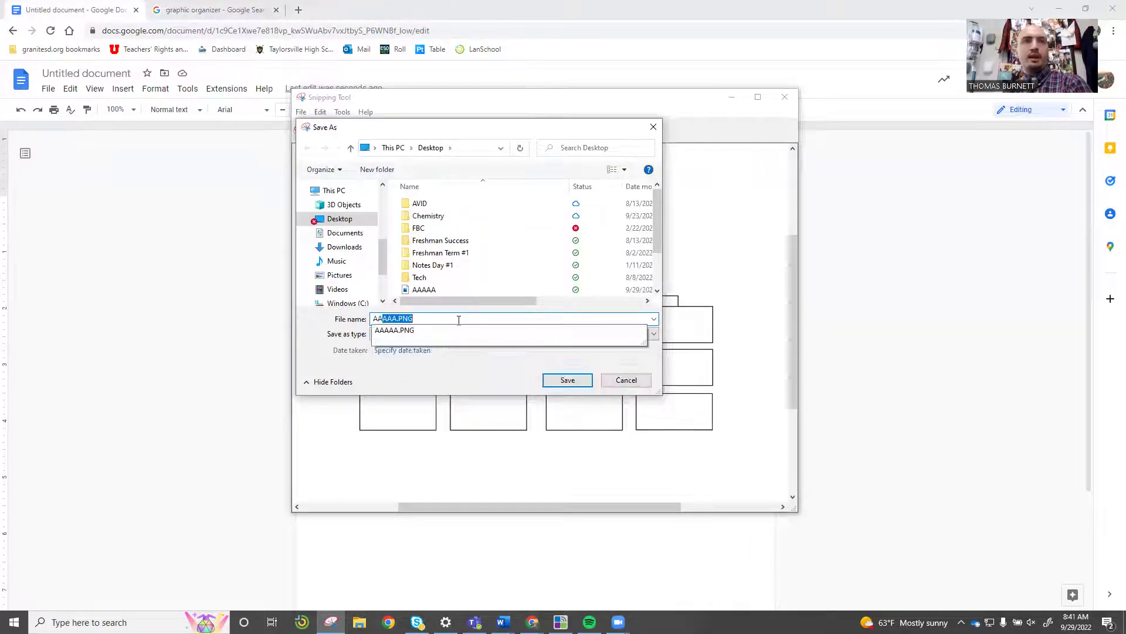
{"action": "type", "text": "AA"}
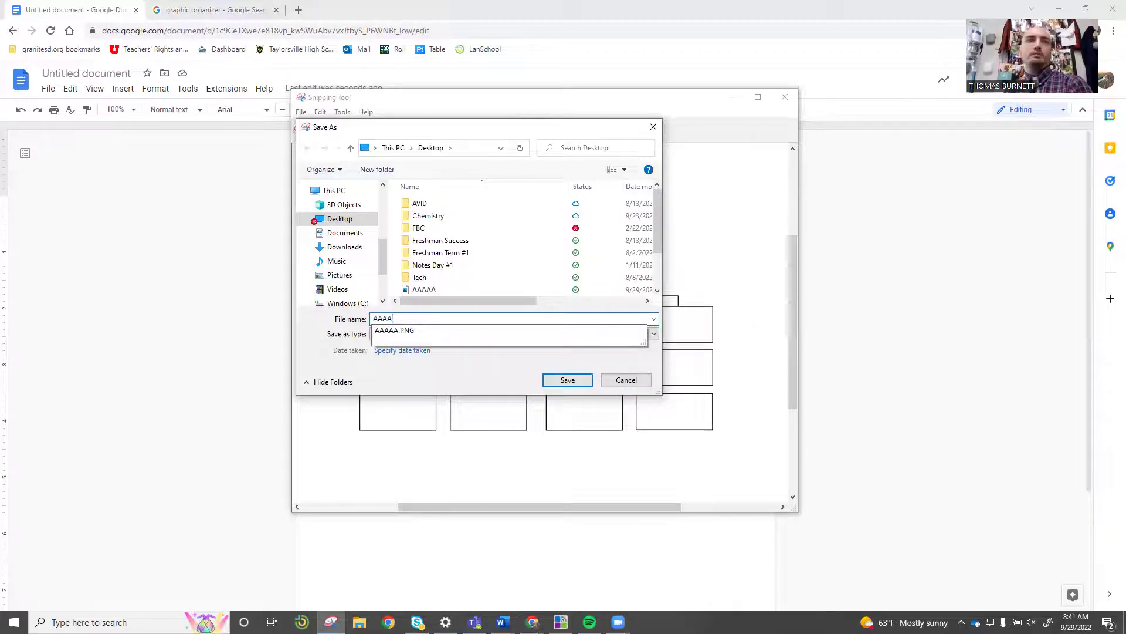
{"action": "key", "text": "BackSpace"}
{"action": "type", "text": "#2"}
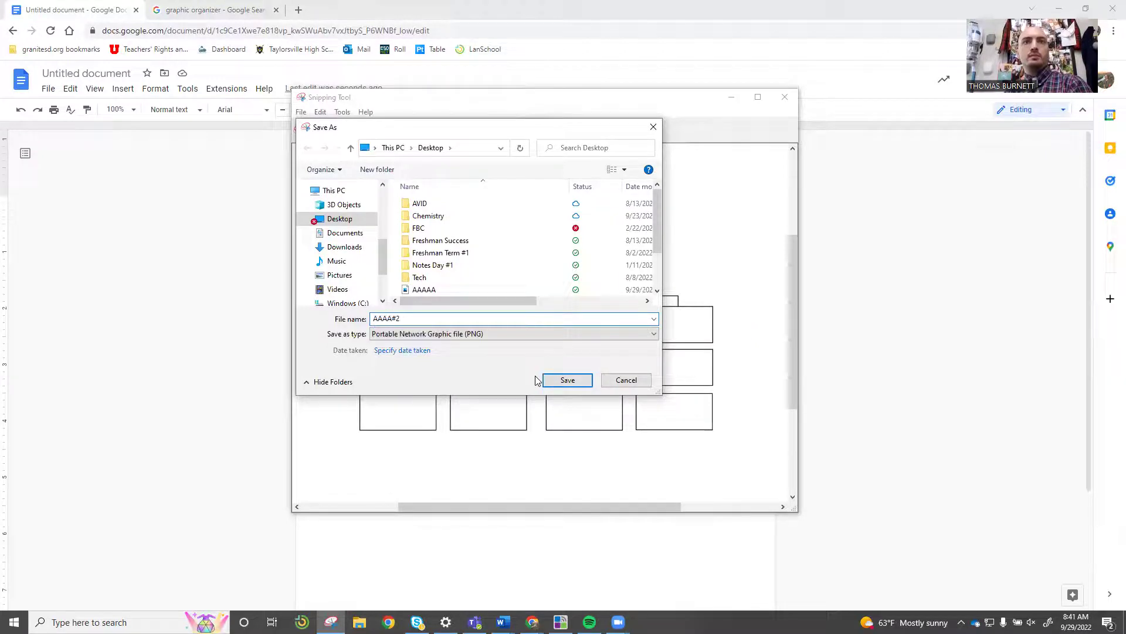
{"action": "left_click", "coordinate": [554, 379]}
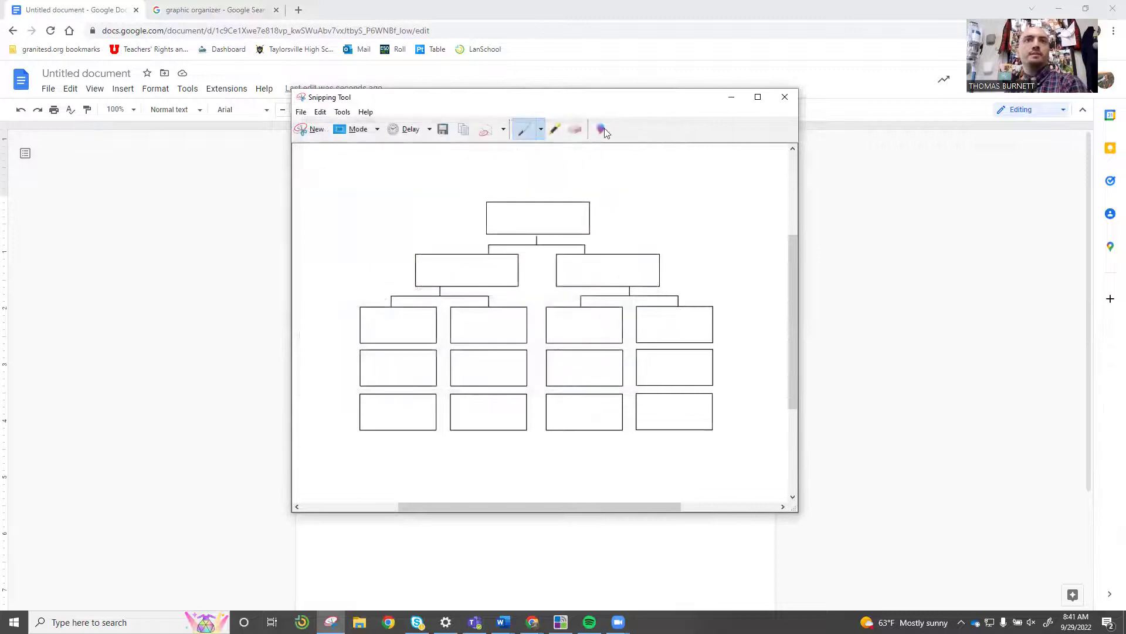
Step: Close Snipping Tool and delete the pasted tree chart from the page
{"action": "left_click", "coordinate": [784, 97]}
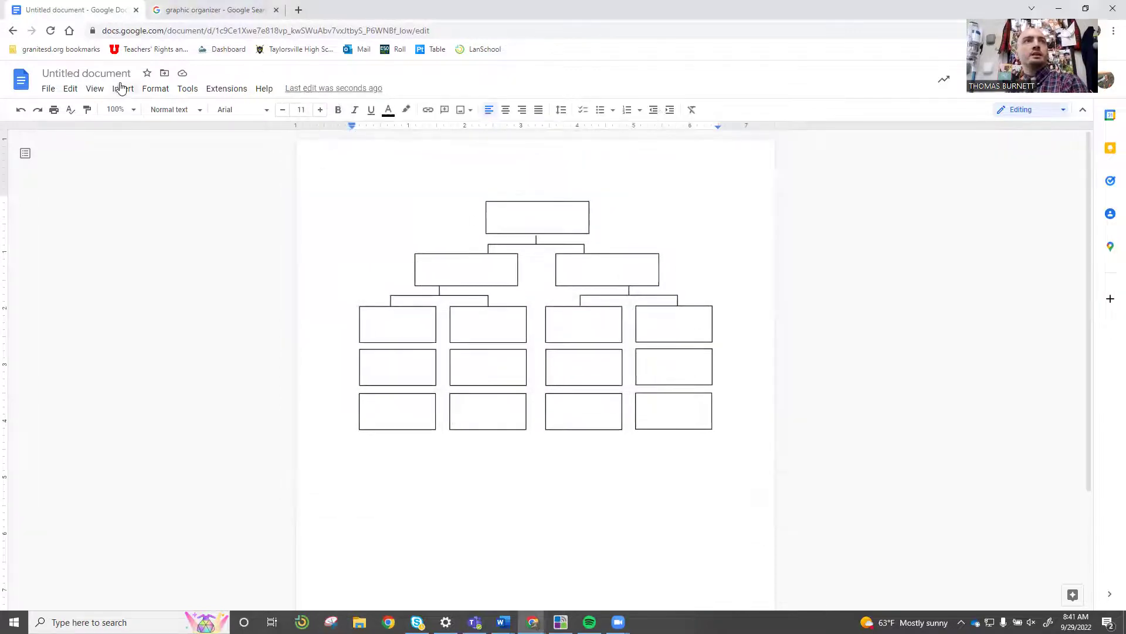
{"action": "left_click", "coordinate": [525, 264]}
{"action": "key", "text": "Delete"}
Step: Start a new drawing and upload the AAAA#2 snip into it
{"action": "left_click", "coordinate": [123, 88]}
{"action": "mouse_move", "coordinate": [146, 147]}
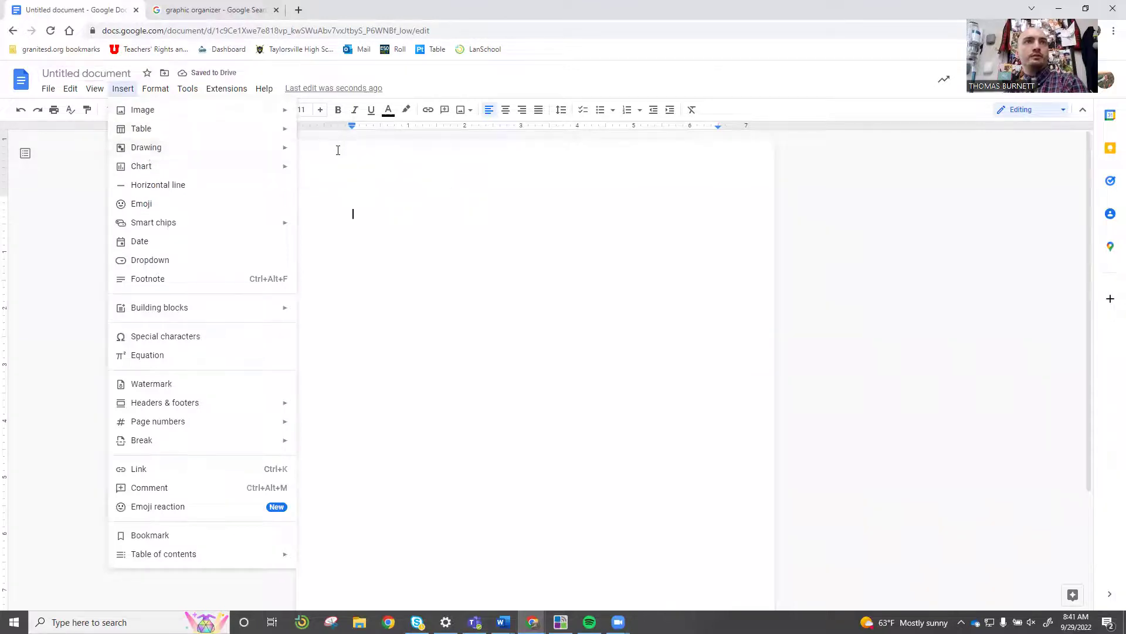
{"action": "left_click", "coordinate": [320, 152]}
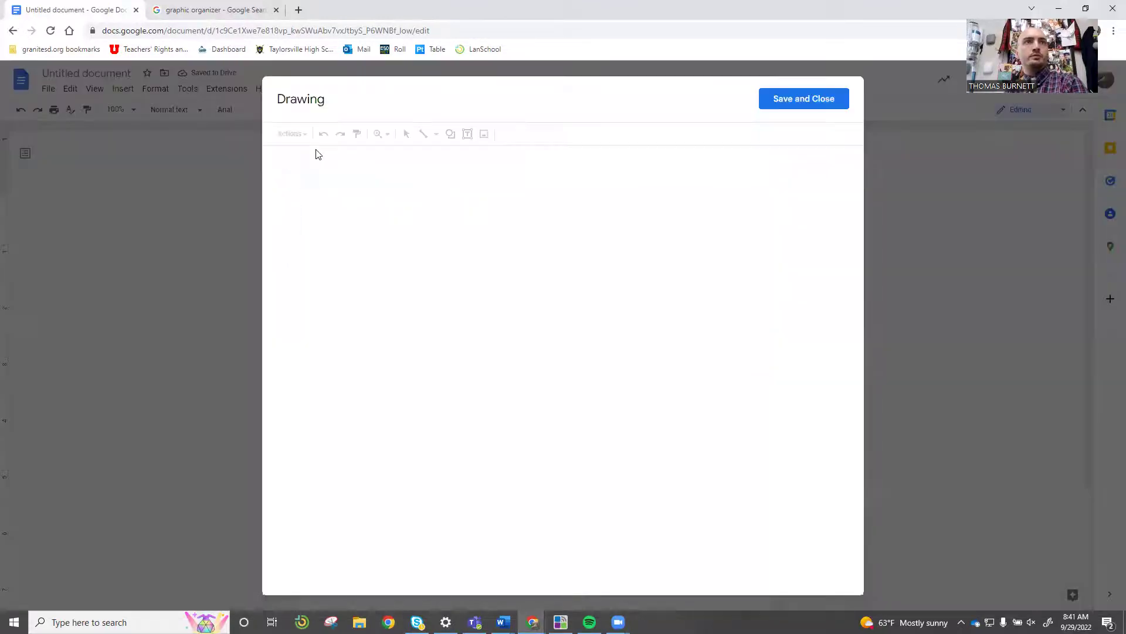
{"action": "left_click", "coordinate": [484, 135]}
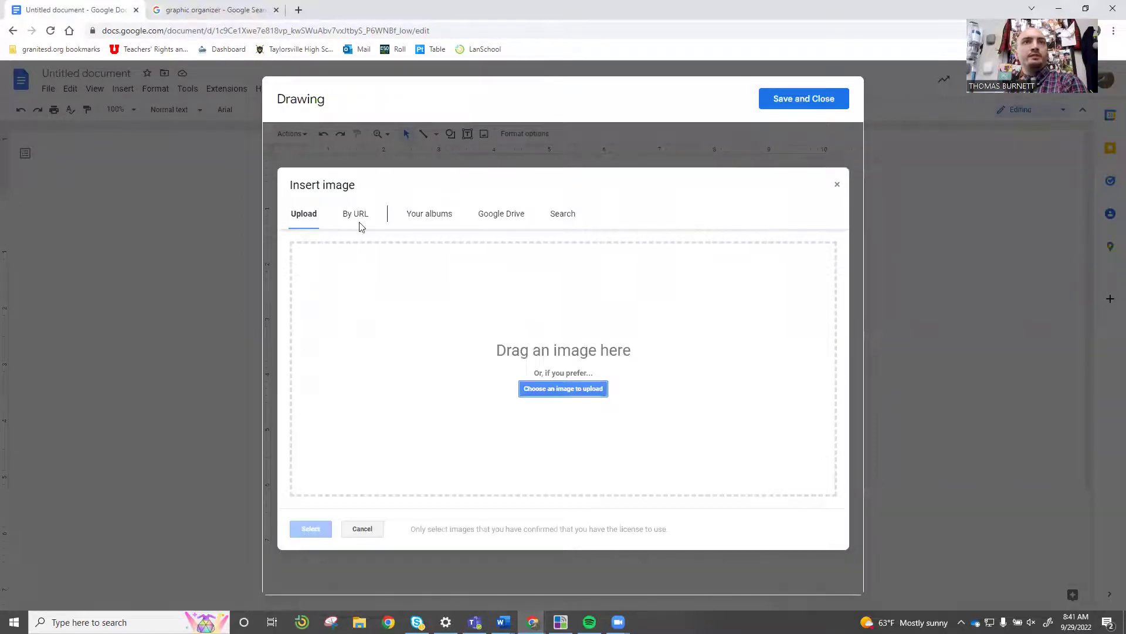
{"action": "left_click", "coordinate": [532, 387]}
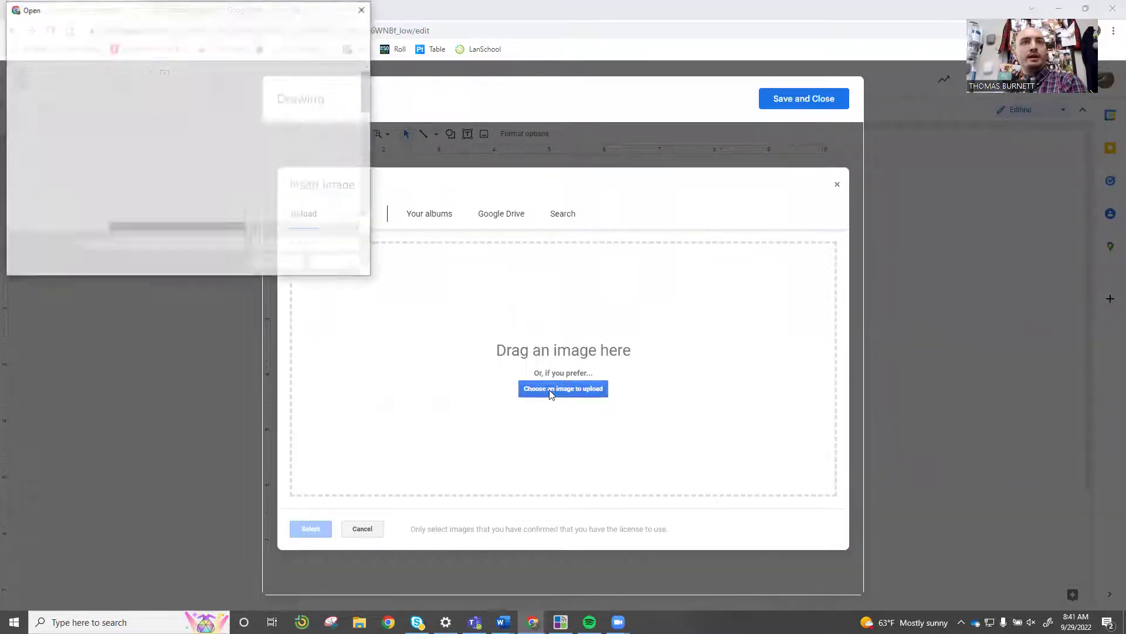
{"action": "left_click", "coordinate": [139, 185]}
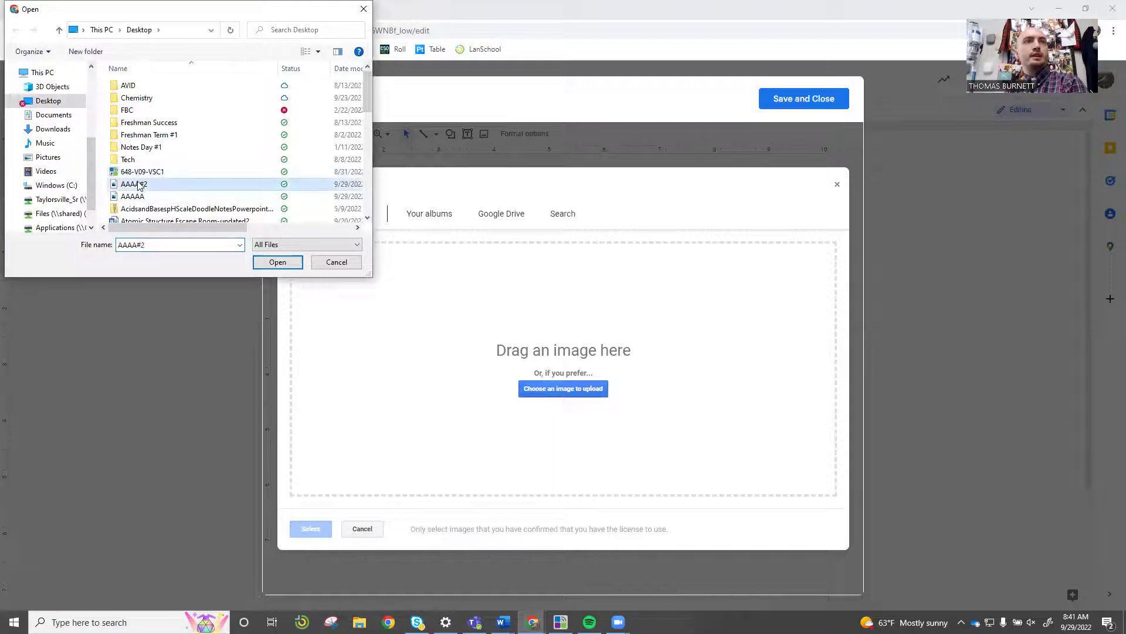
{"action": "double_click", "coordinate": [139, 185]}
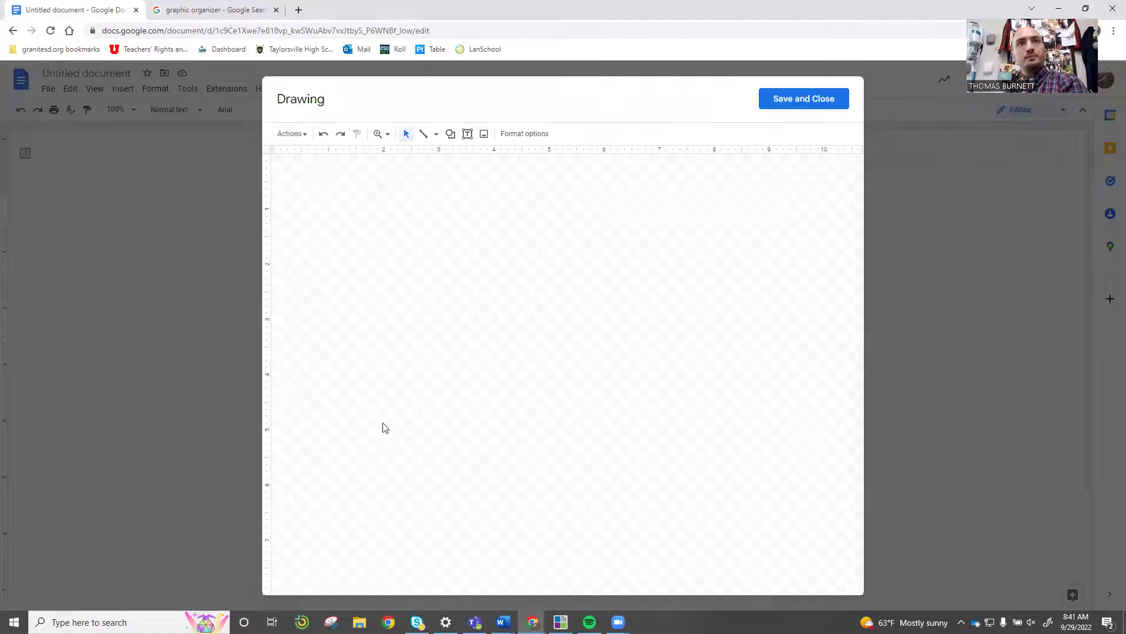
Step: Enlarge the tree chart to fill the canvas and draw a text box in its top rectangle
{"action": "mouse_move", "coordinate": [661, 408]}
{"action": "left_mouse_down"}
{"action": "mouse_move", "coordinate": [709, 473]}
{"action": "mouse_move", "coordinate": [767, 518]}
{"action": "left_mouse_up"}
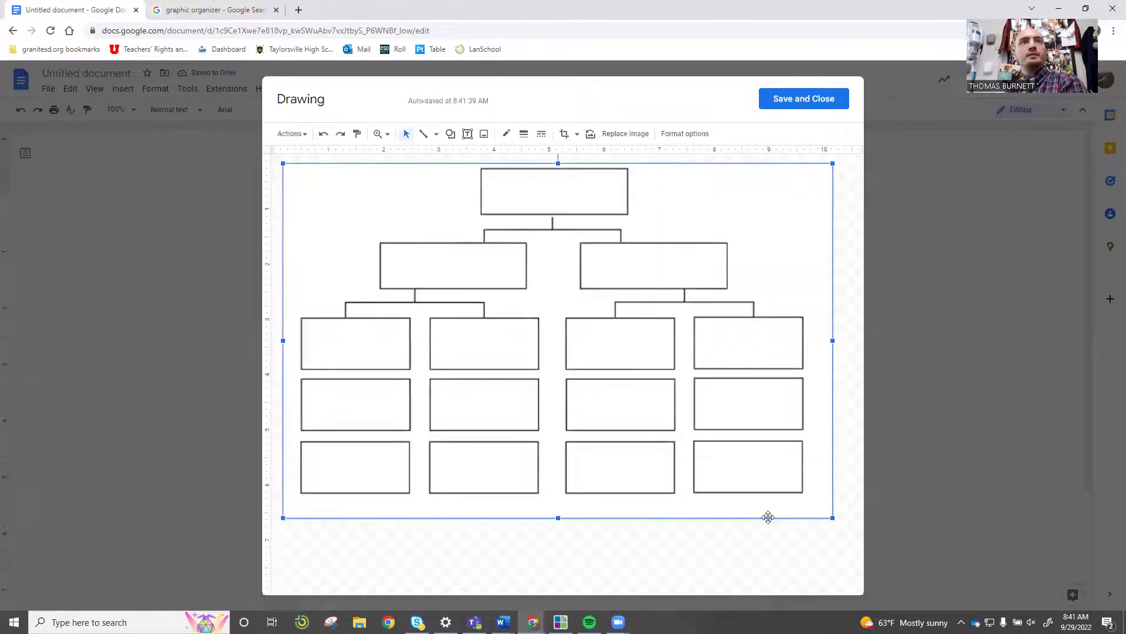
{"action": "left_click", "coordinate": [468, 134]}
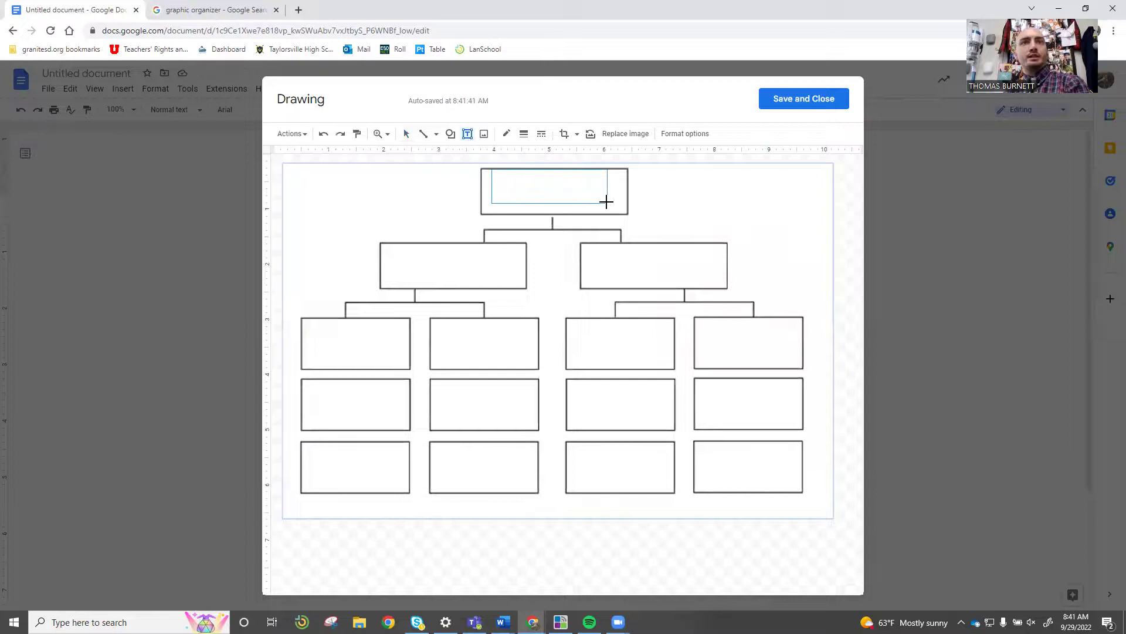
{"action": "left_click_drag", "start_coordinate": [491, 169], "coordinate": [606, 203]}
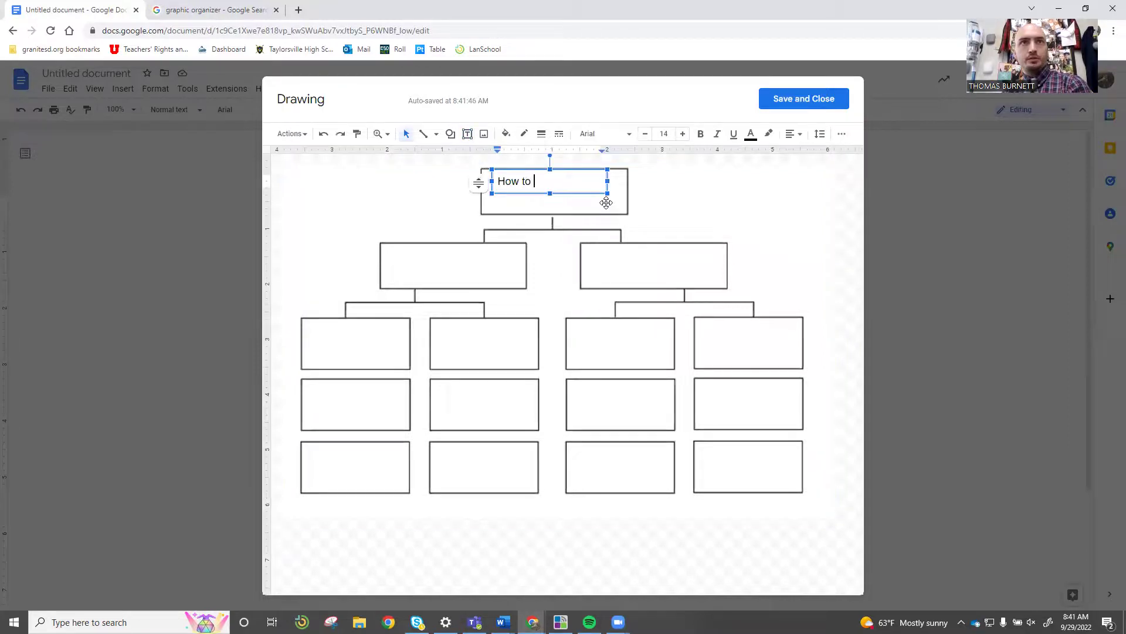